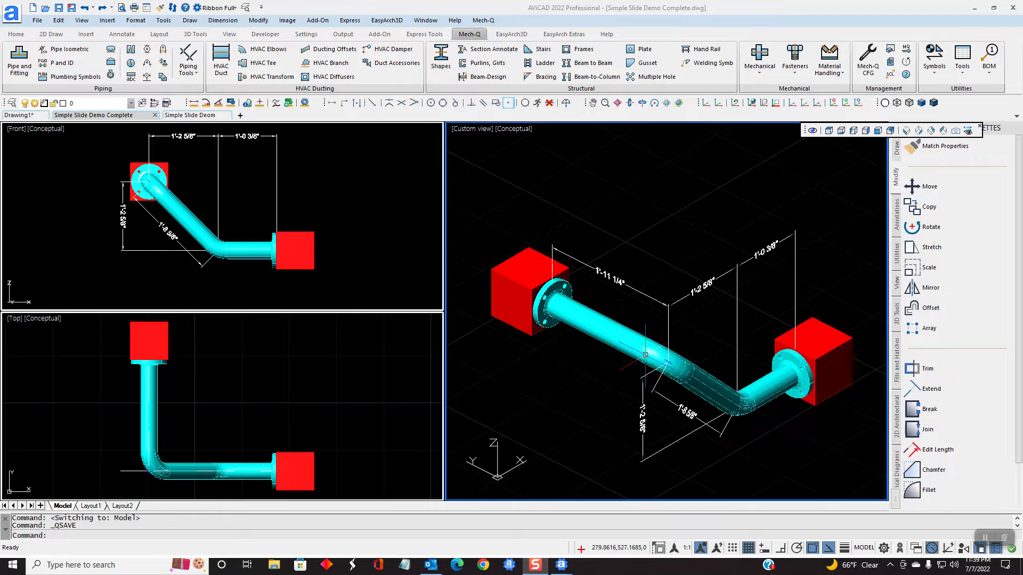
- In the Simple Slide Deom drawing, insert a size 3, 90-degree elbow at the left box's flange centre, using polar tracking for its direction
left_click(202, 116)
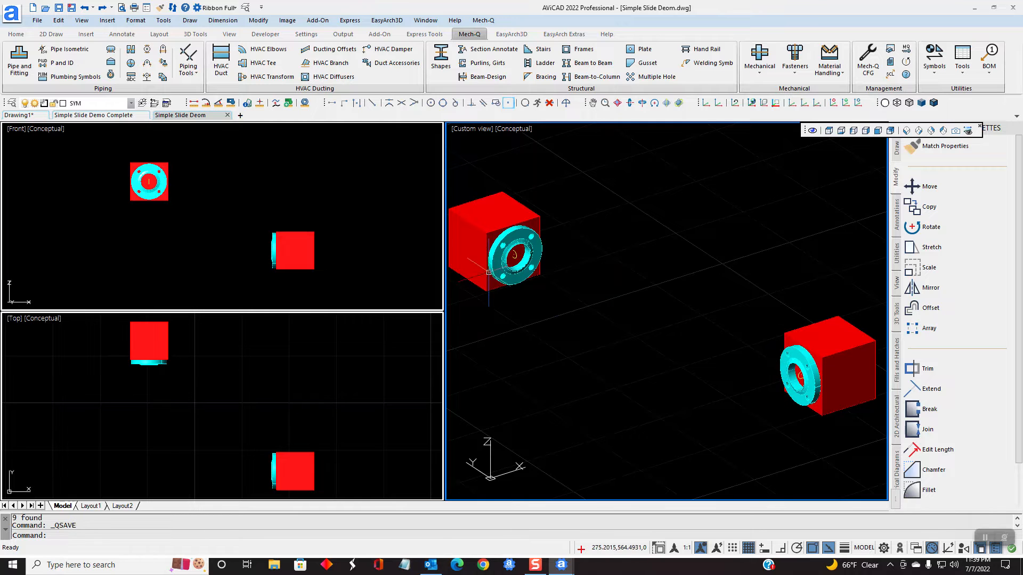
left_click(18, 64)
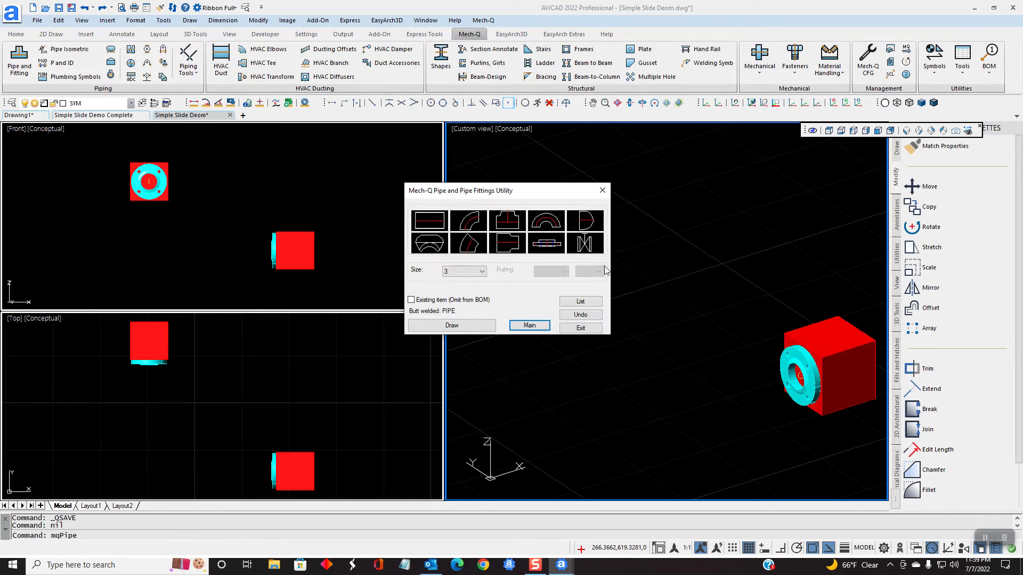
left_click(471, 223)
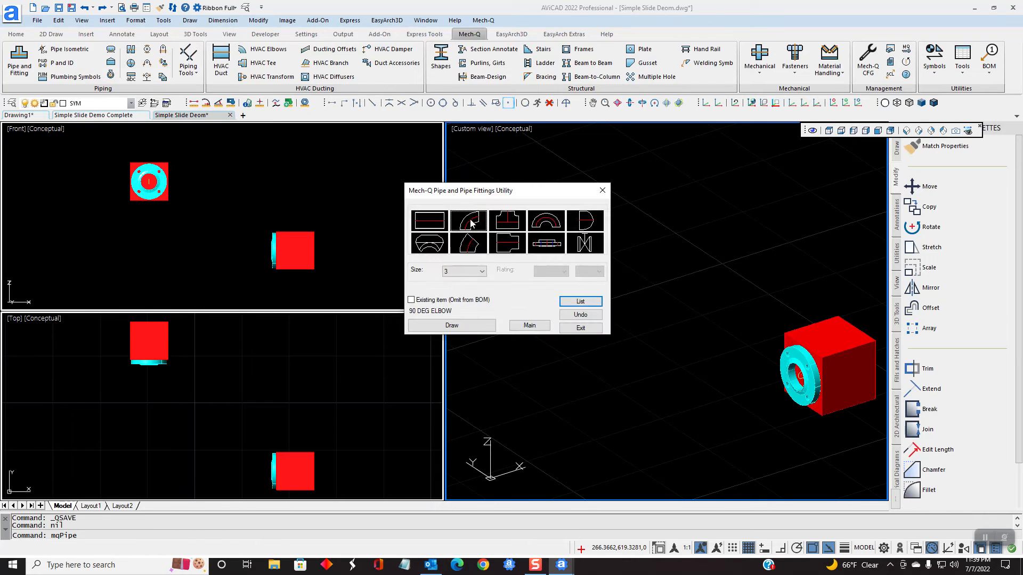
left_click(452, 326)
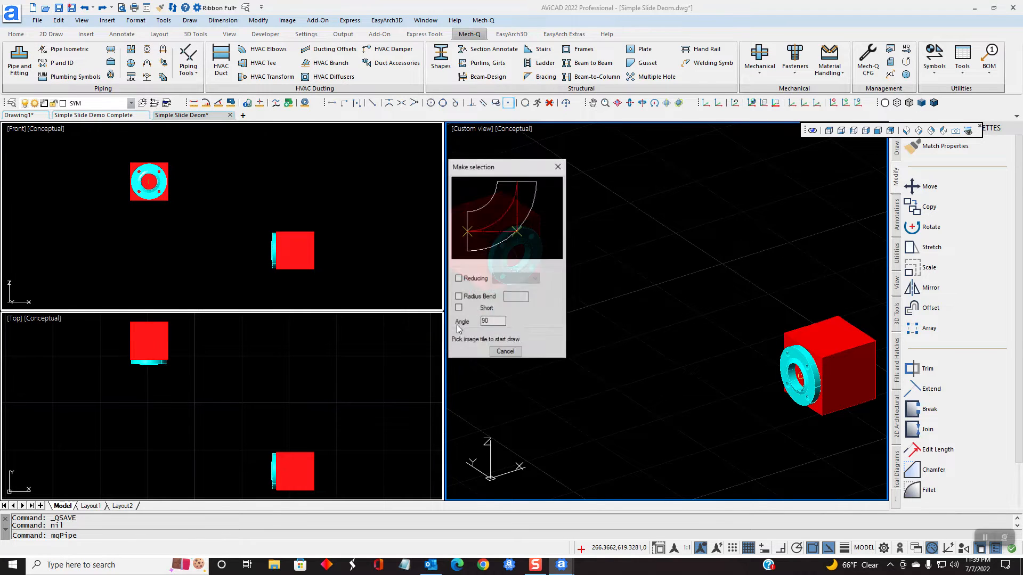
left_click(465, 232)
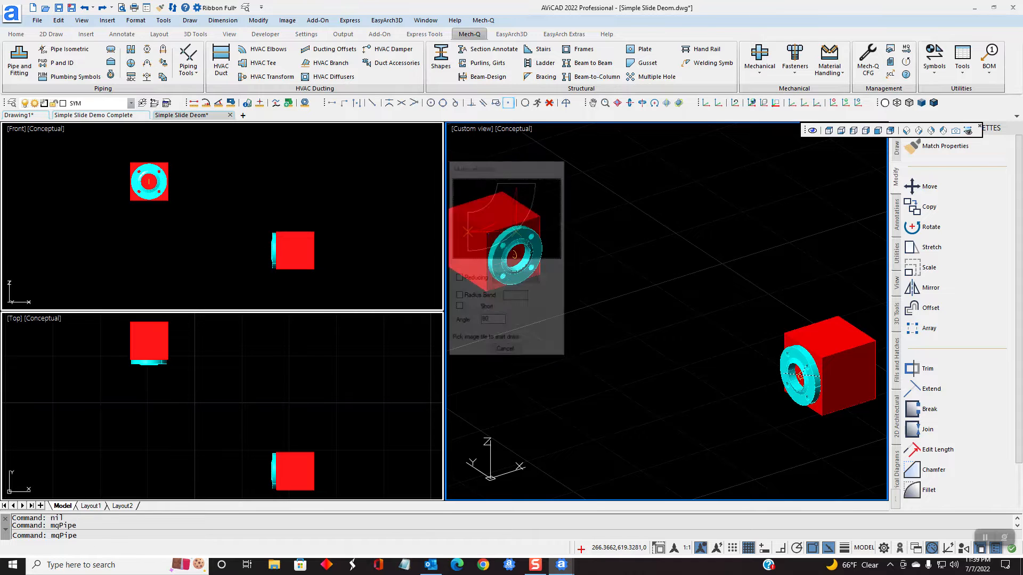
left_click(514, 255)
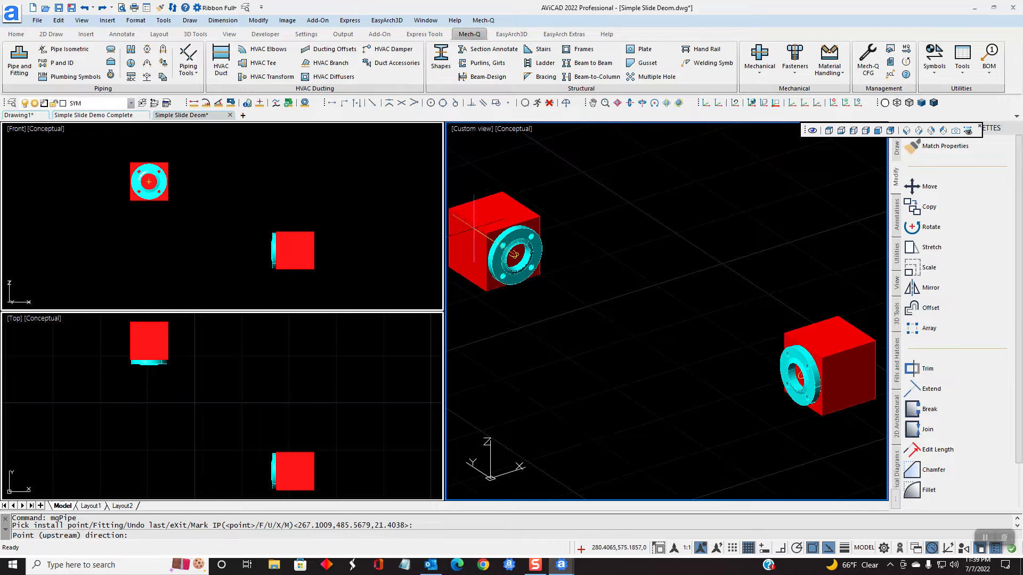
left_click(779, 547)
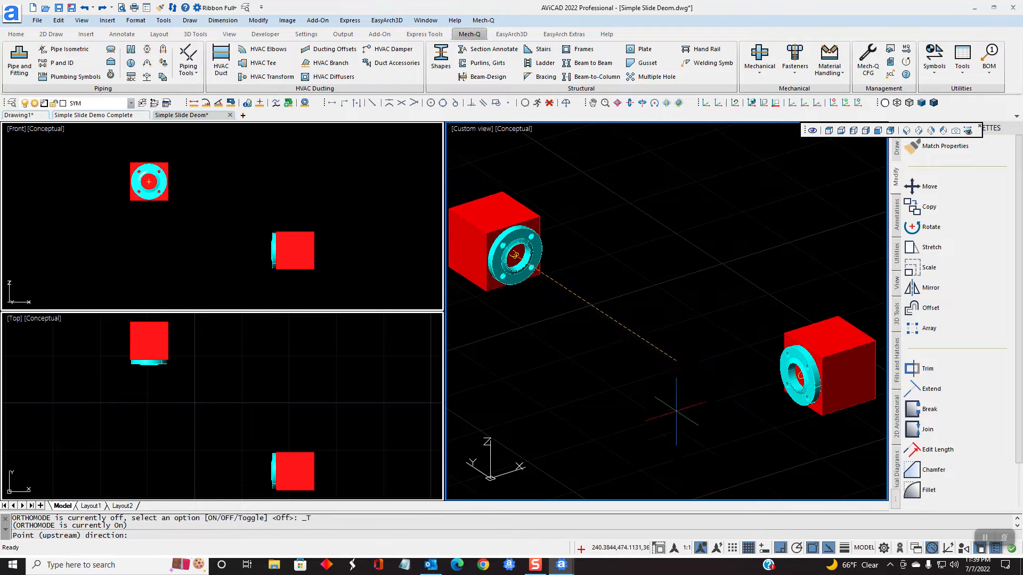
left_click(796, 547)
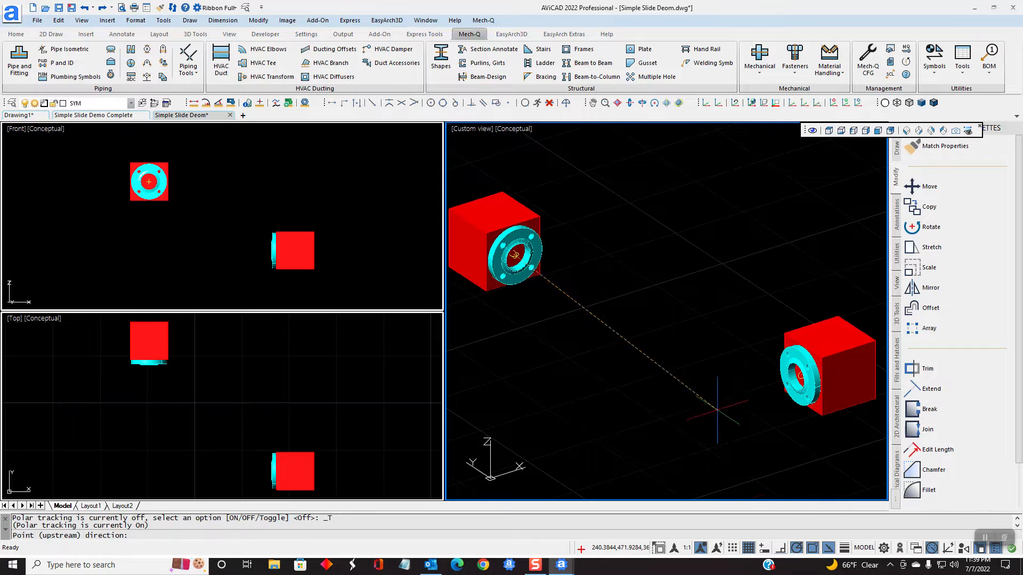
left_click(460, 219)
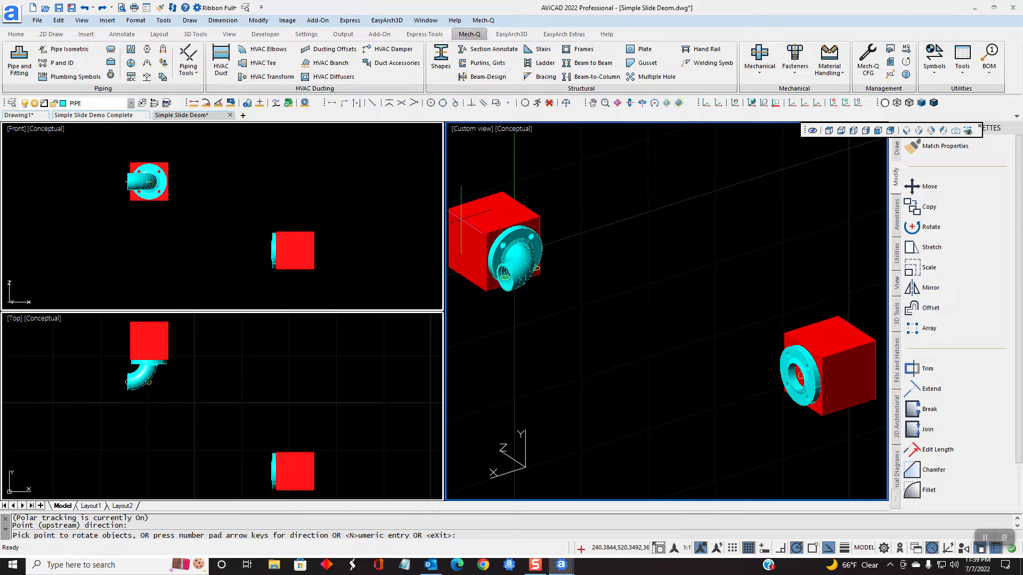
- Rotate the 90-degree elbow about the flange axis until its open end points diagonally down toward the right box, and accept the orientation
left_click(460, 218)
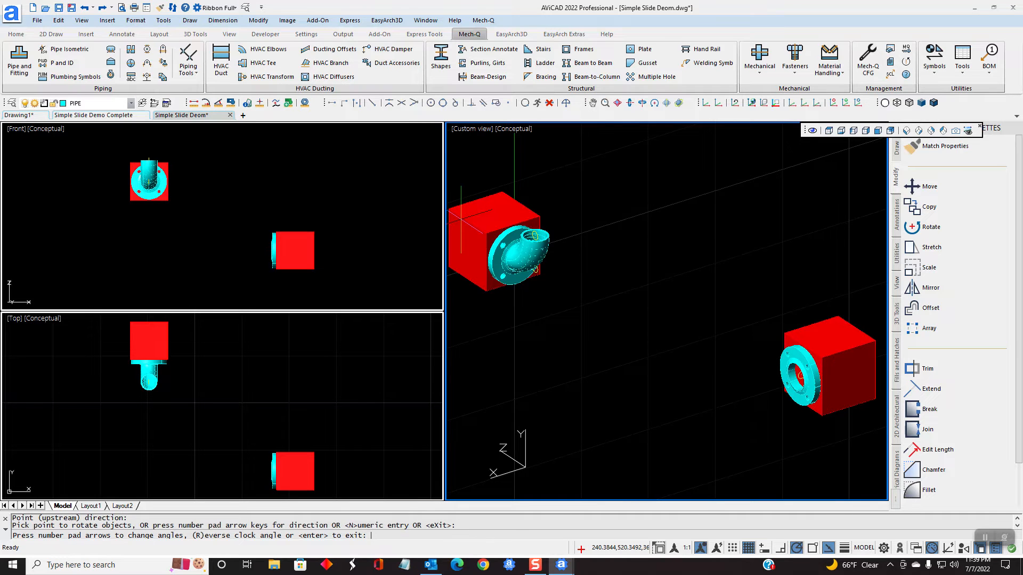
key("Left")
key("Left")
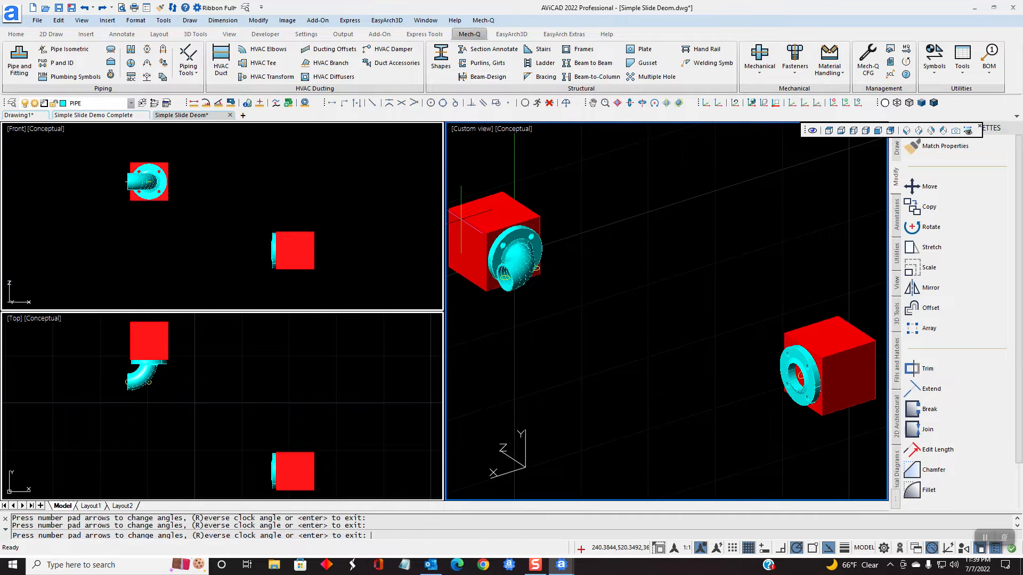
key("Up")
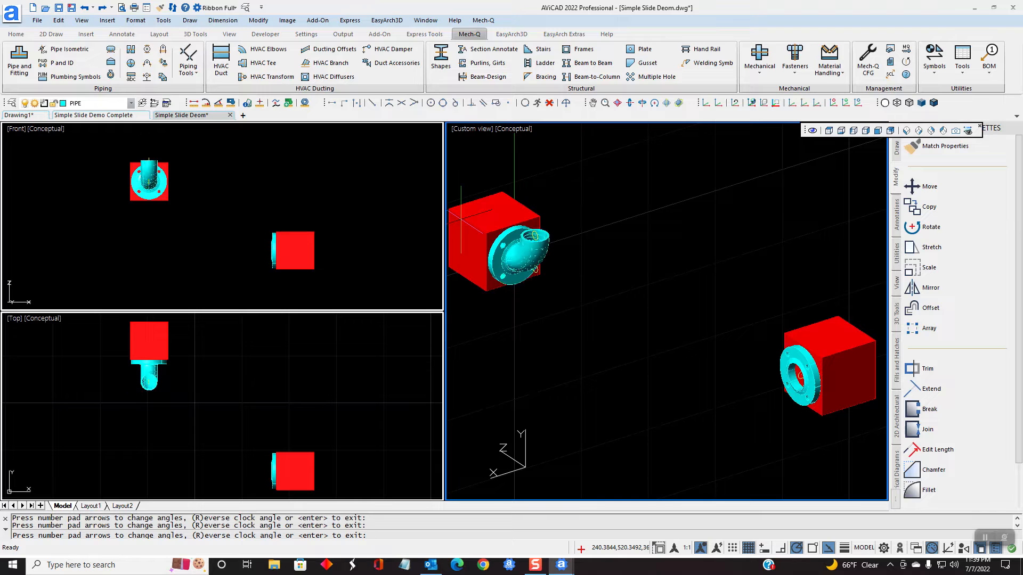
key("Down")
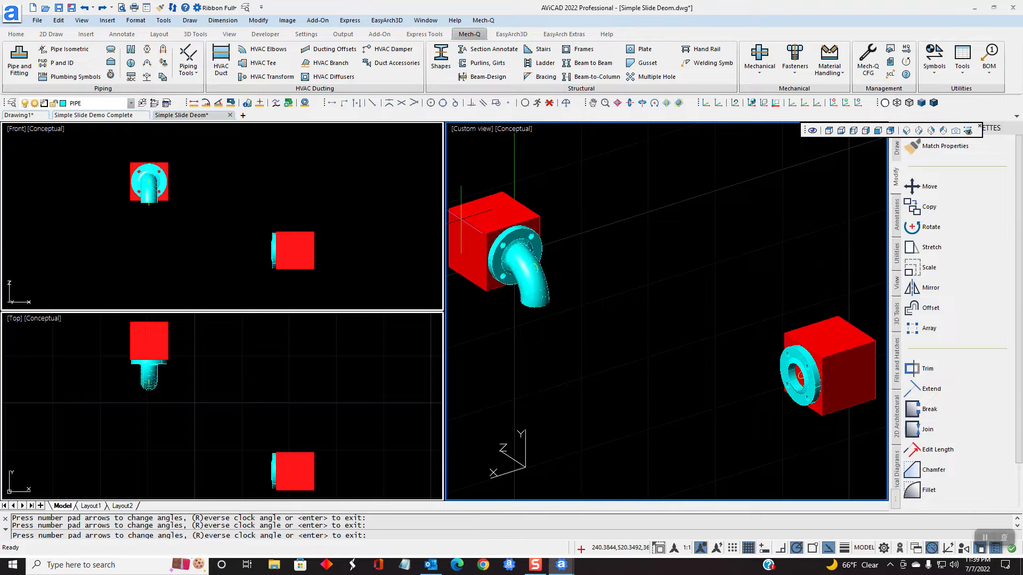
key("Right")
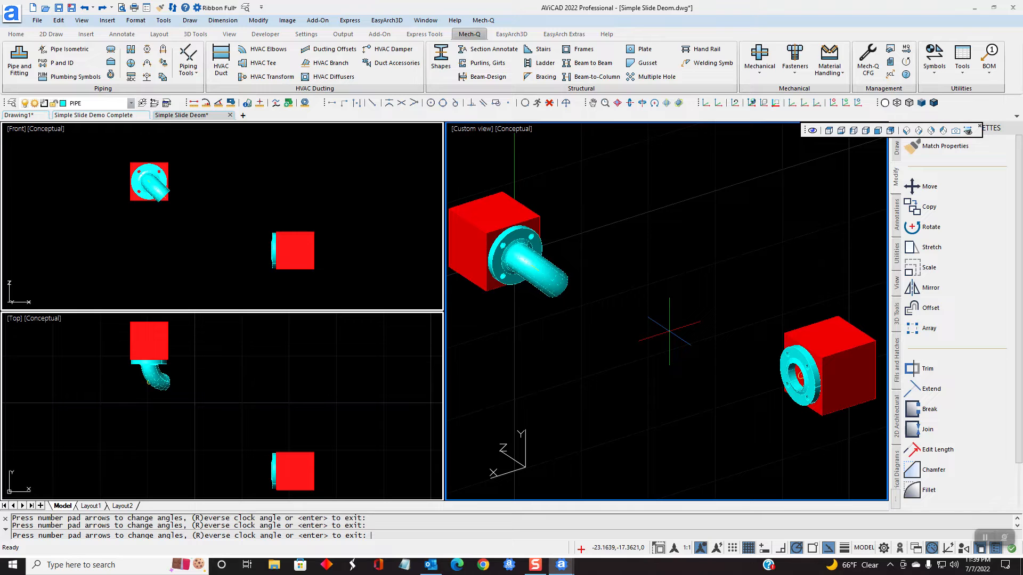
key("Up")
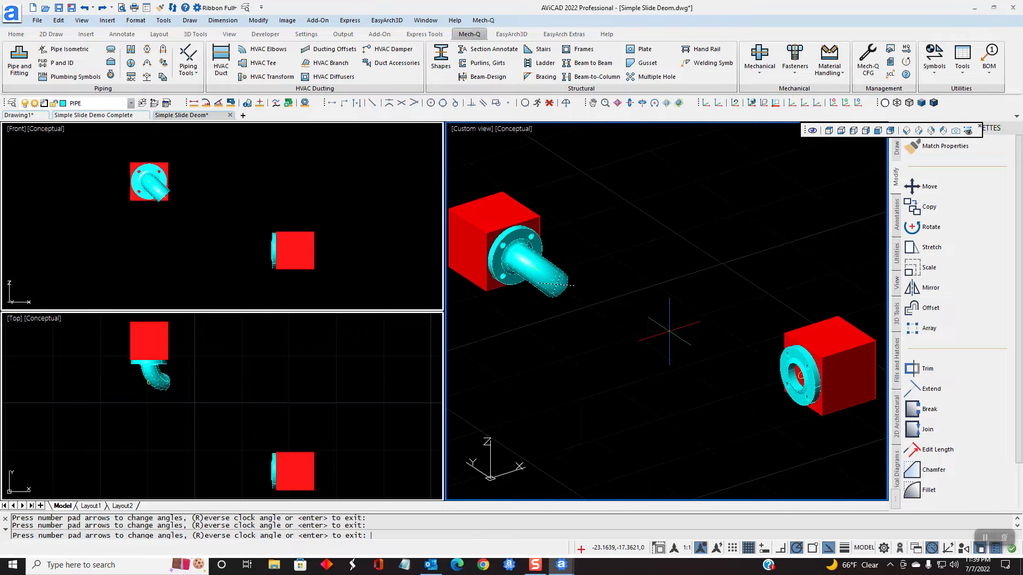
key("Return")
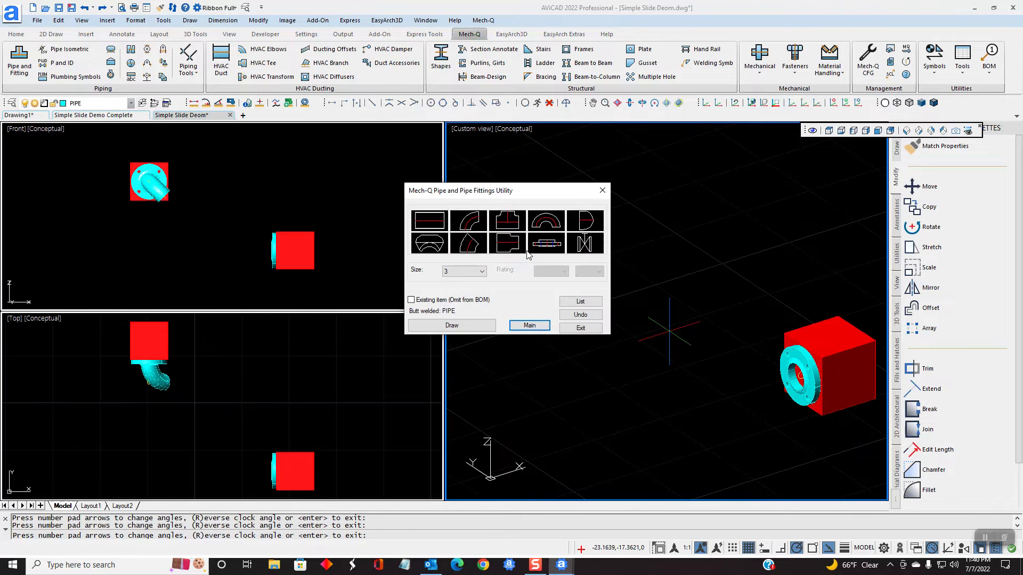
- Insert a size 3, 45-degree elbow at the centre of the right box's flange, with its upstream direction along the X axis into the box
left_click(470, 246)
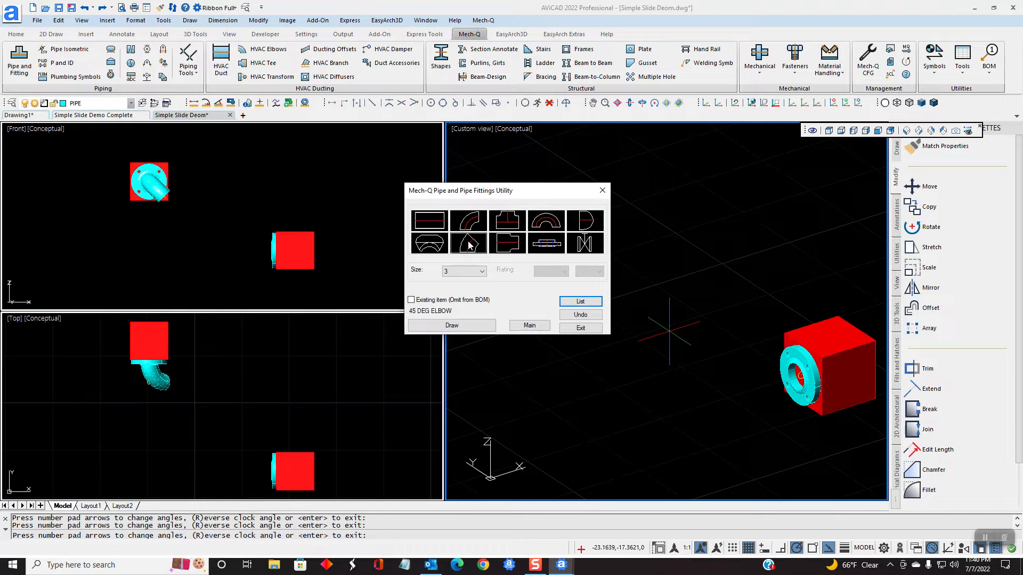
left_click(452, 326)
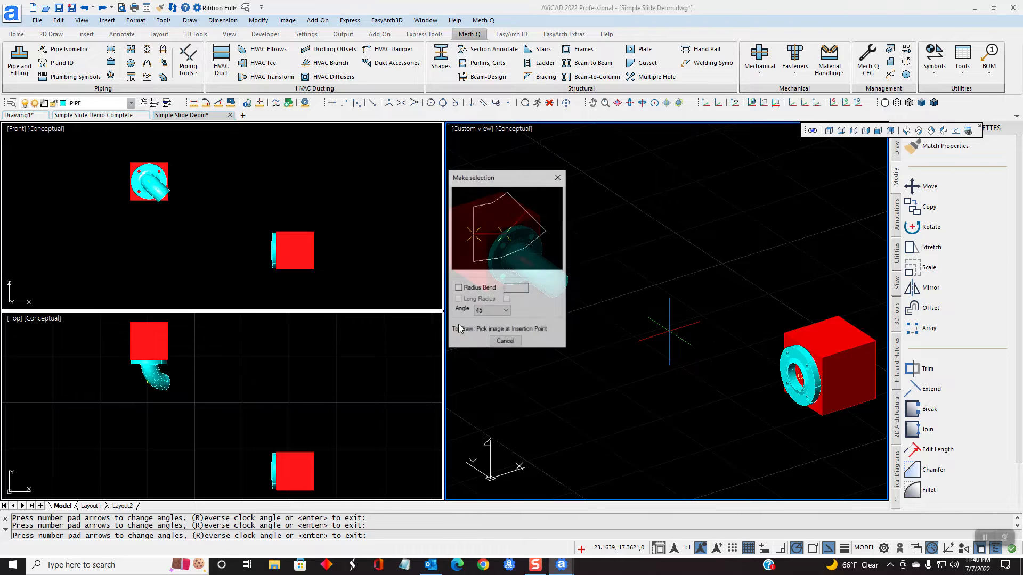
left_click(475, 241)
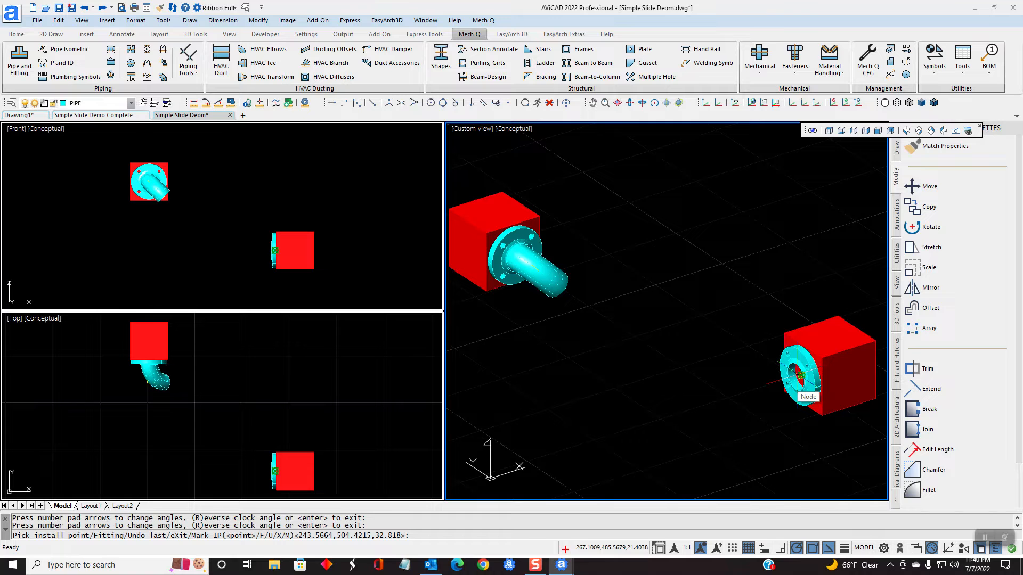
left_click(800, 375)
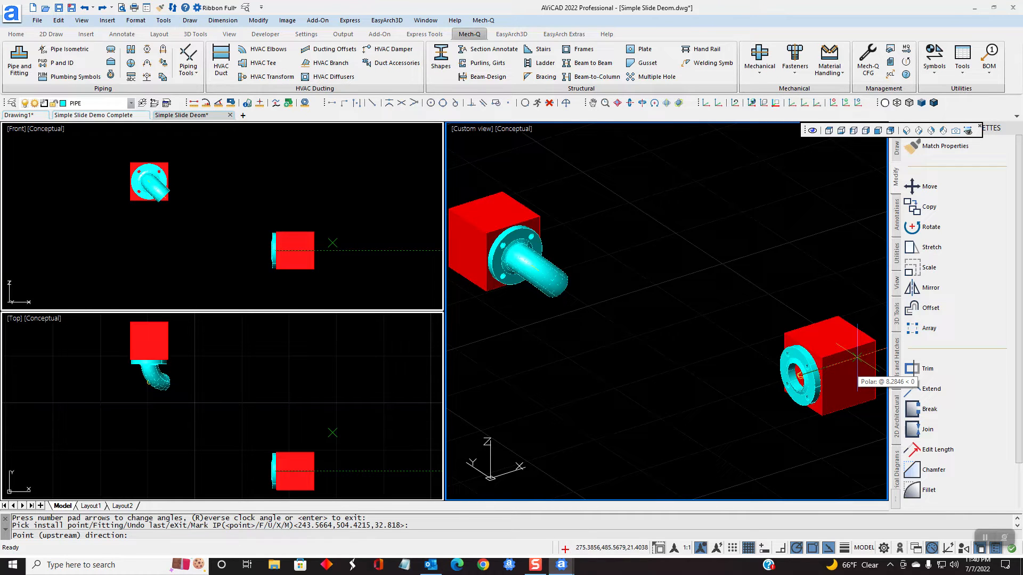
left_click(857, 357)
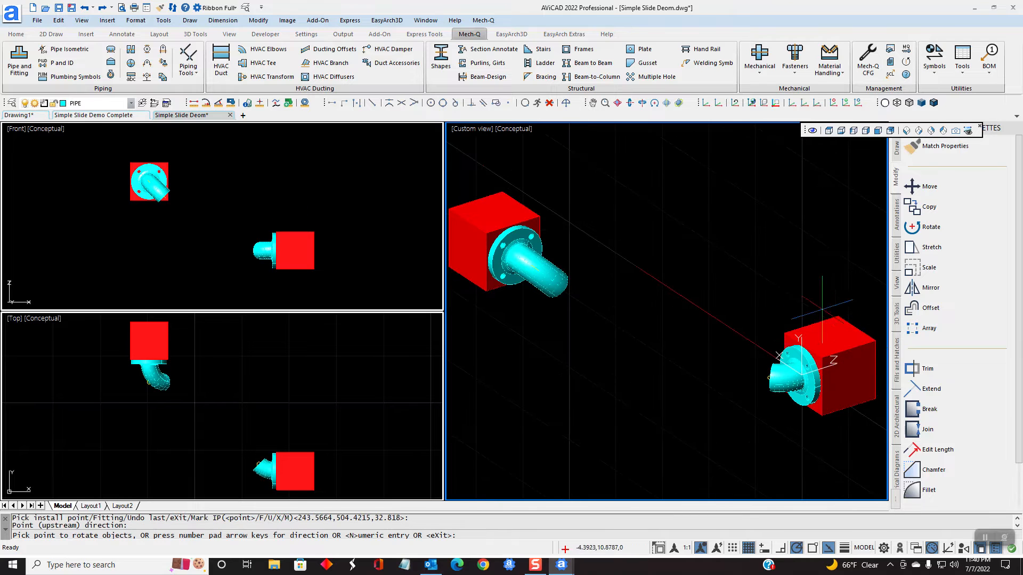
- Rotate the 45-degree elbow 90 degrees so its open end angles upward, and close the pipe fittings utility
left_click(779, 355)
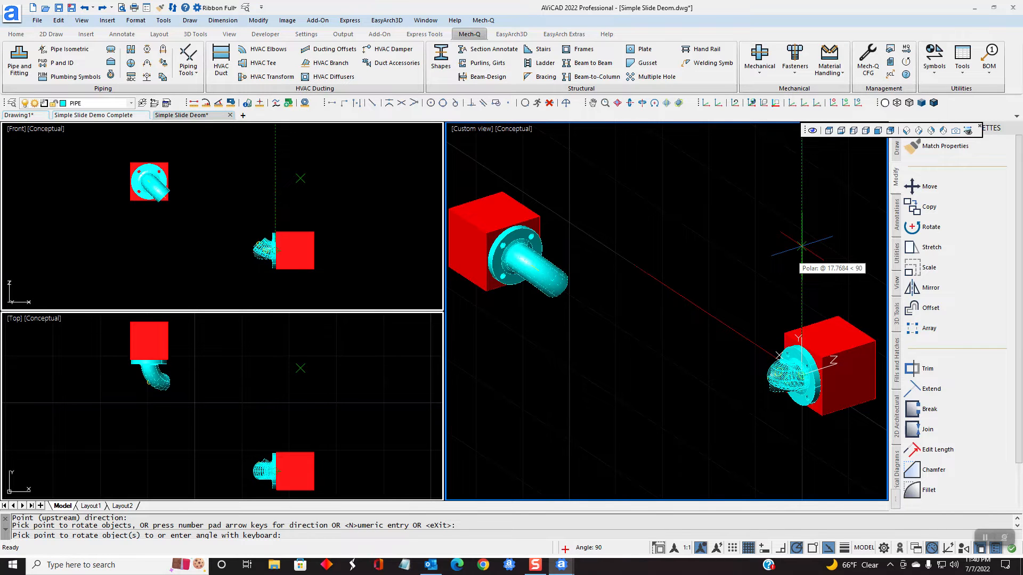
left_click(801, 246)
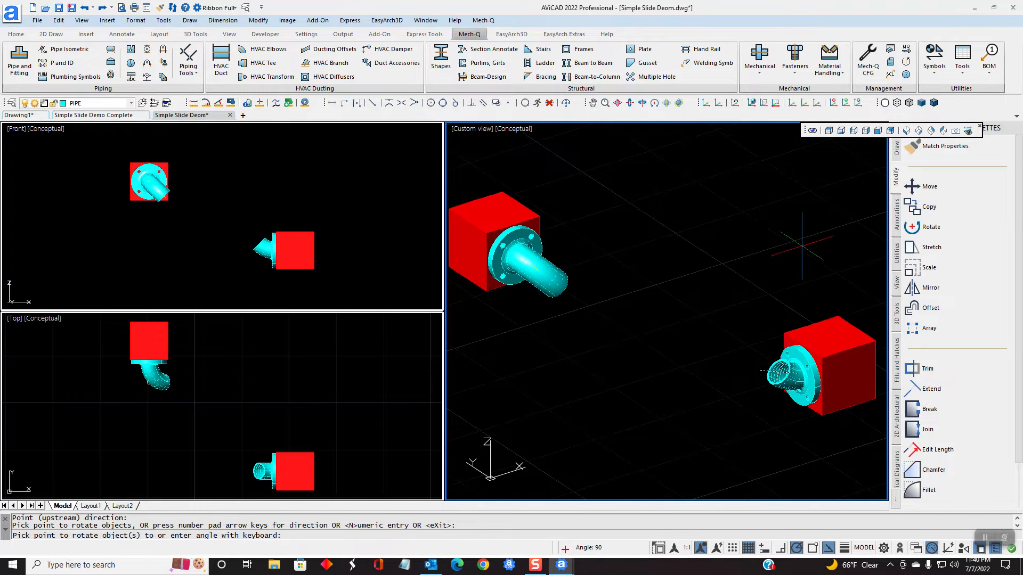
left_click(583, 325)
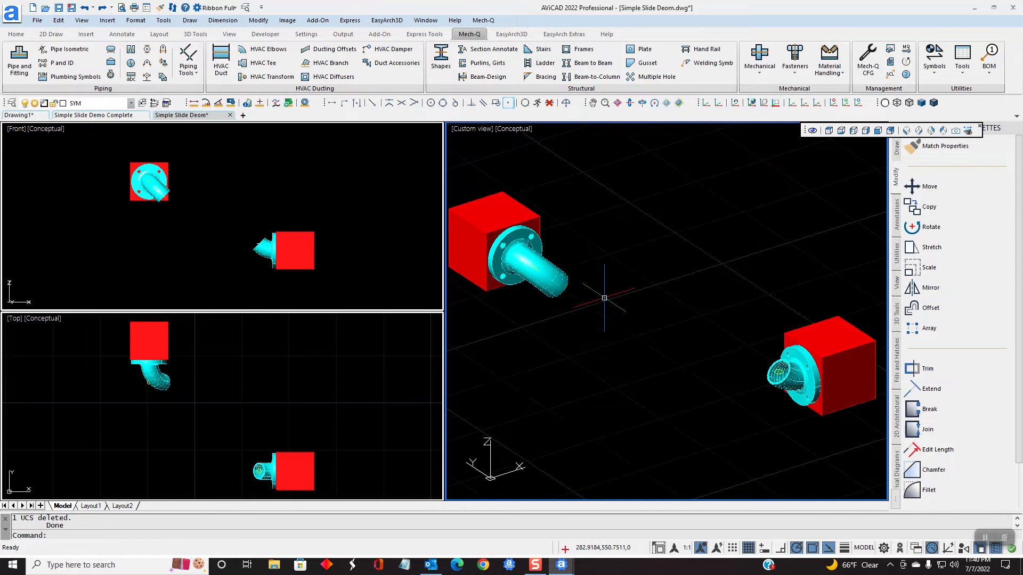
- Slide the 90-degree elbow by point along the left flange's axis, aligning its branch end with the 45-degree elbow's open end
left_click(189, 71)
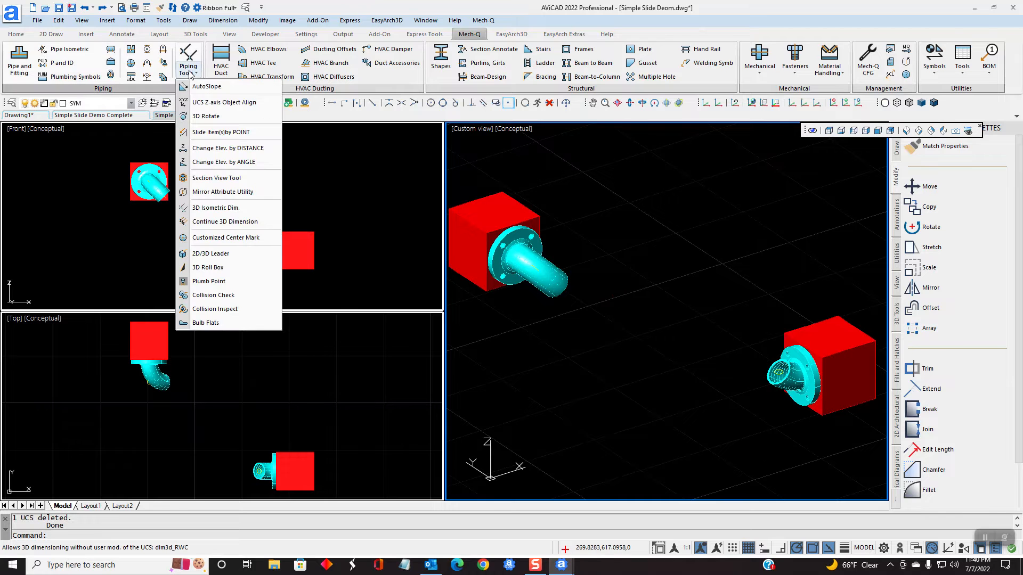
left_click(202, 134)
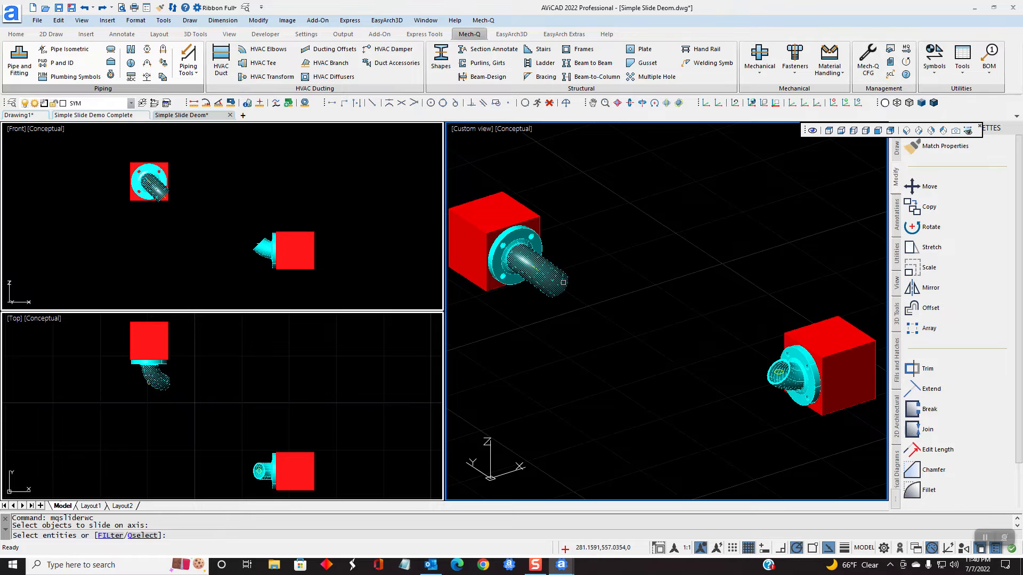
left_click(563, 282)
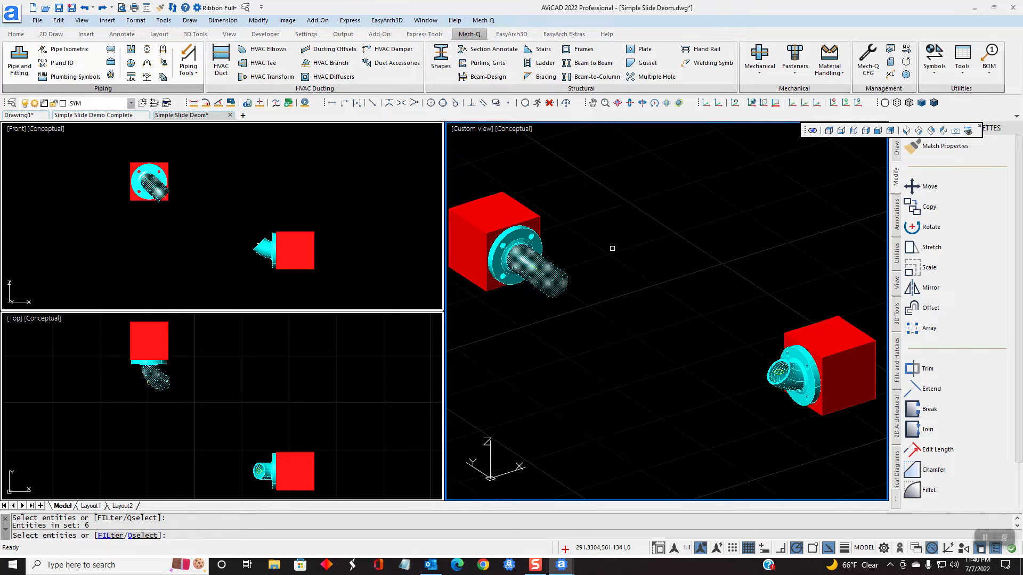
key("Return")
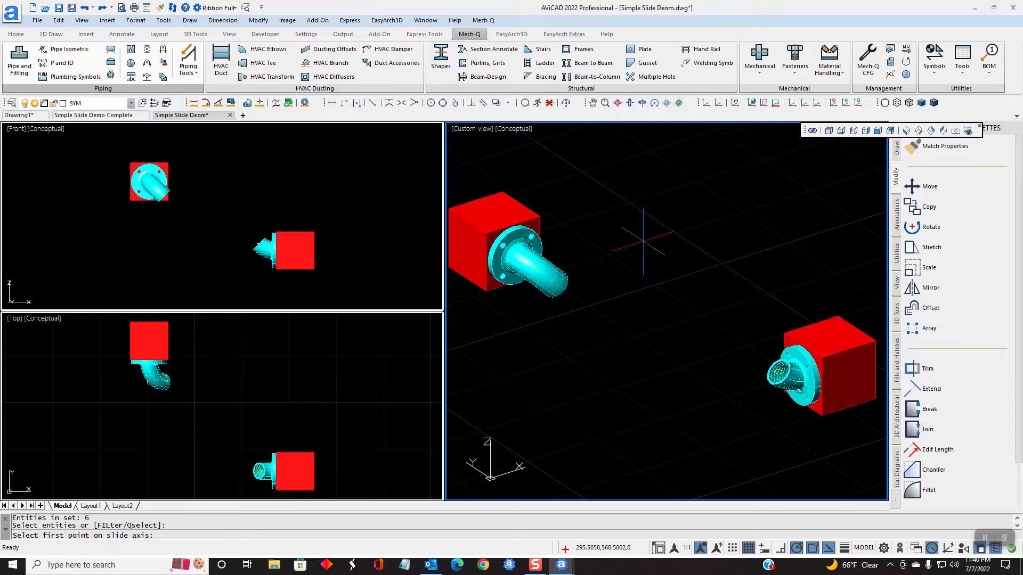
left_click(514, 255)
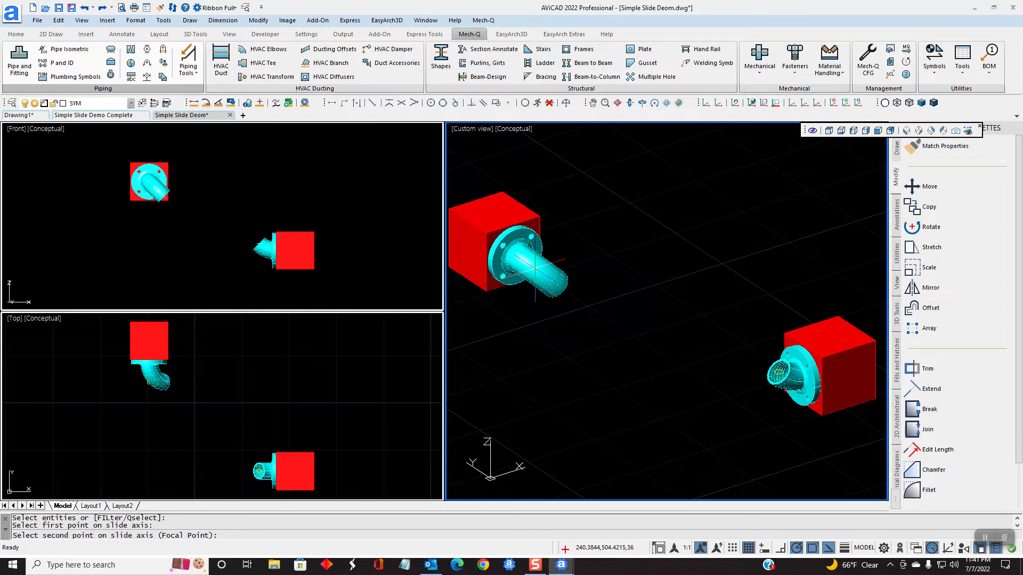
left_click(535, 268)
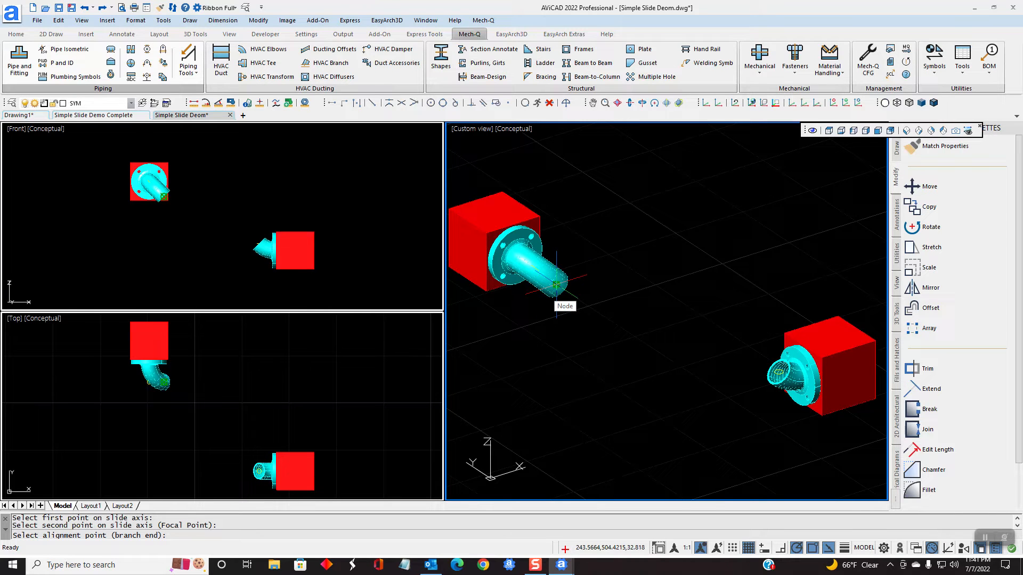
left_click(556, 285)
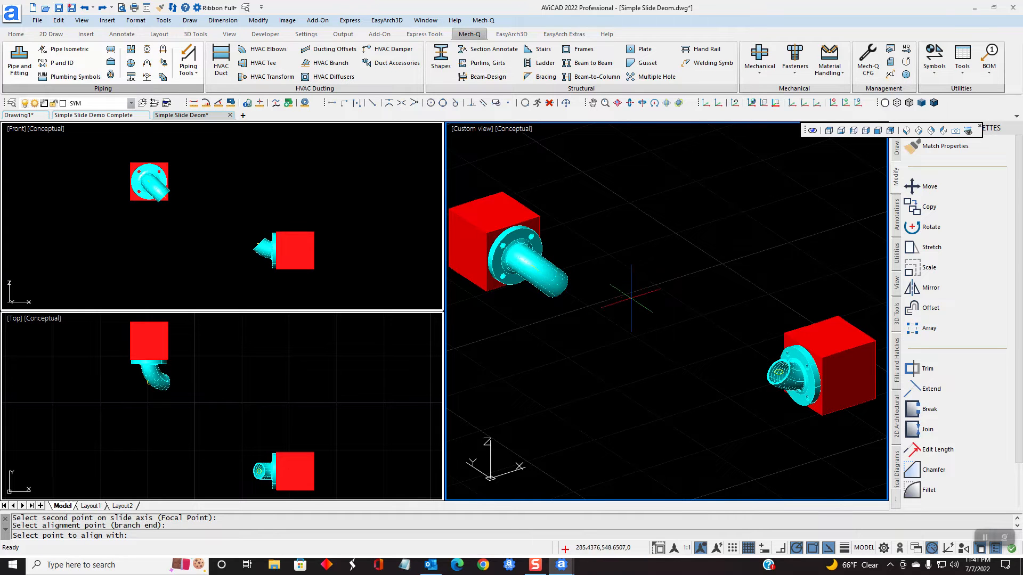
left_click(776, 372)
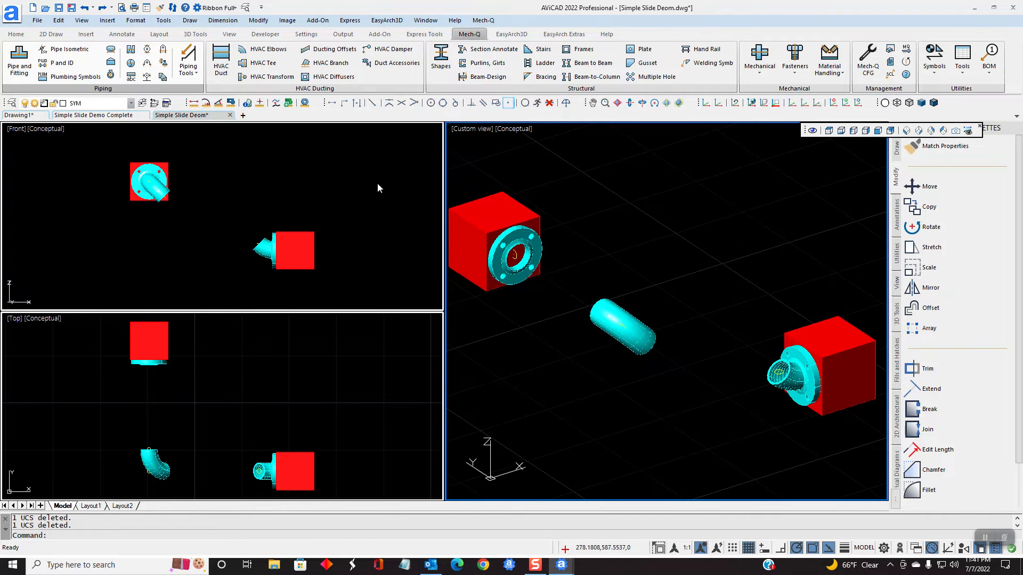
- Slide the 45-degree elbow by point along the right flange's axis, aligning its branch end with the 90-degree elbow's open end
left_click(187, 54)
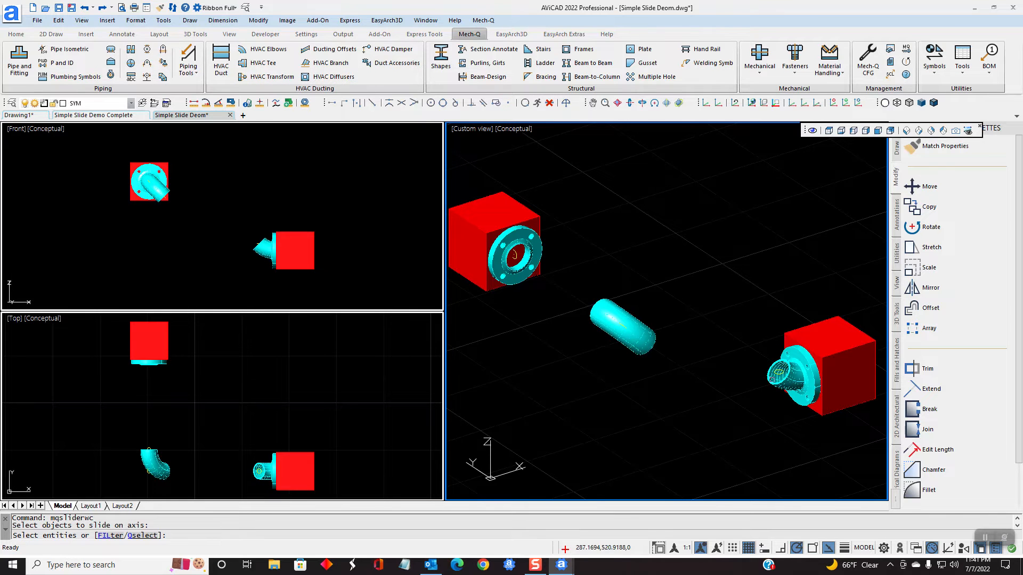
left_click(781, 376)
key("Return")
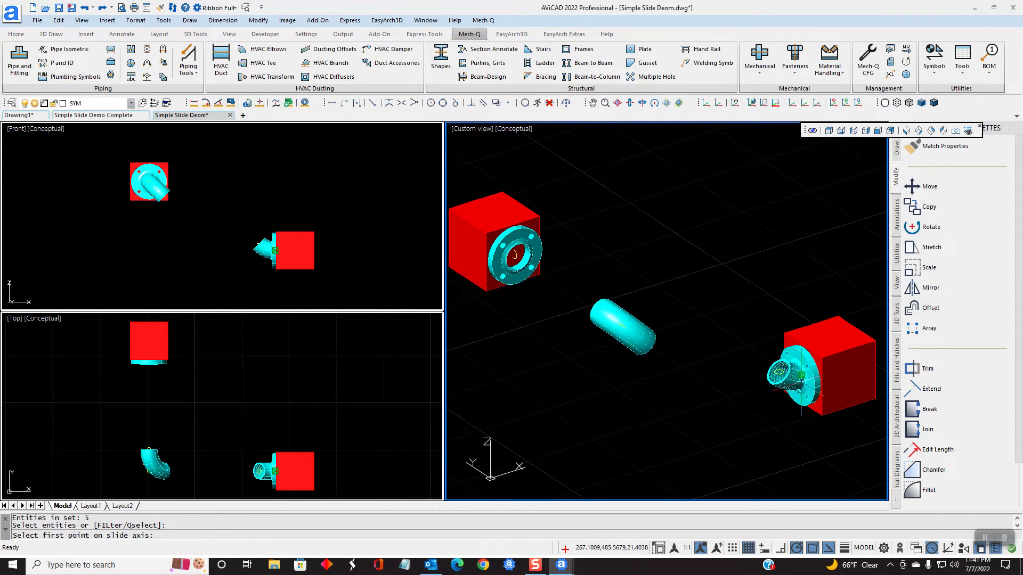
left_click(803, 392)
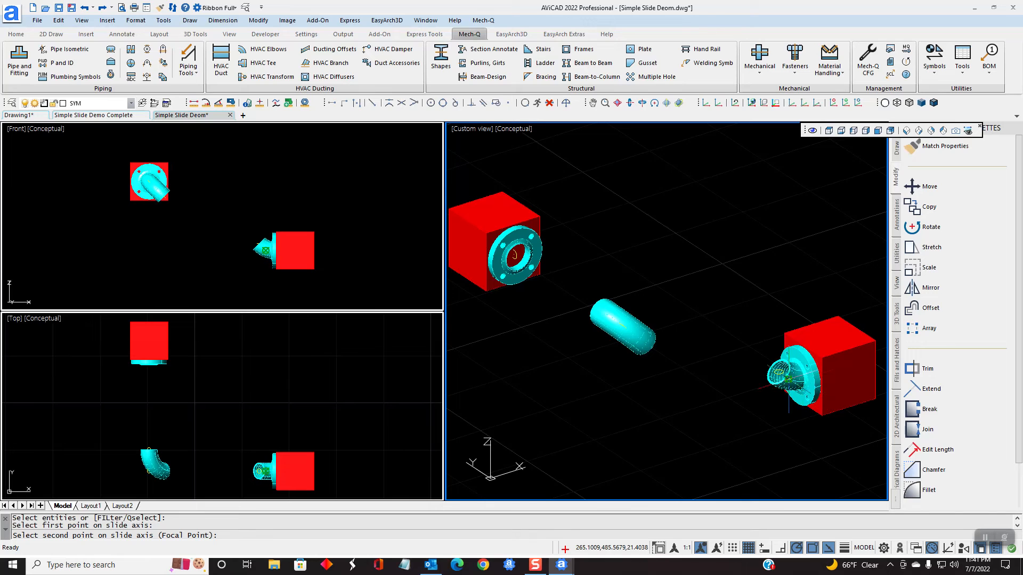
left_click(789, 380)
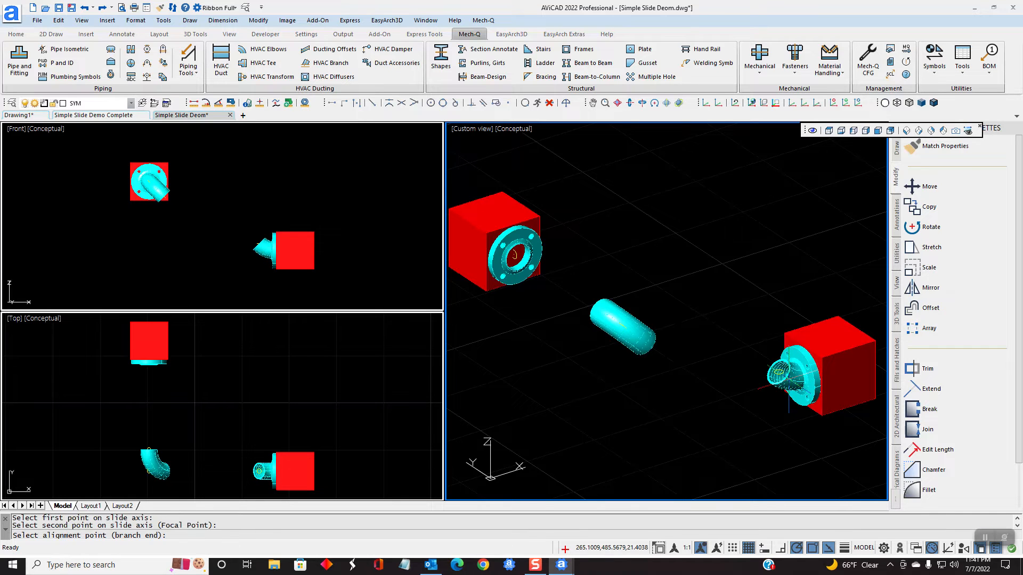
left_click(778, 372)
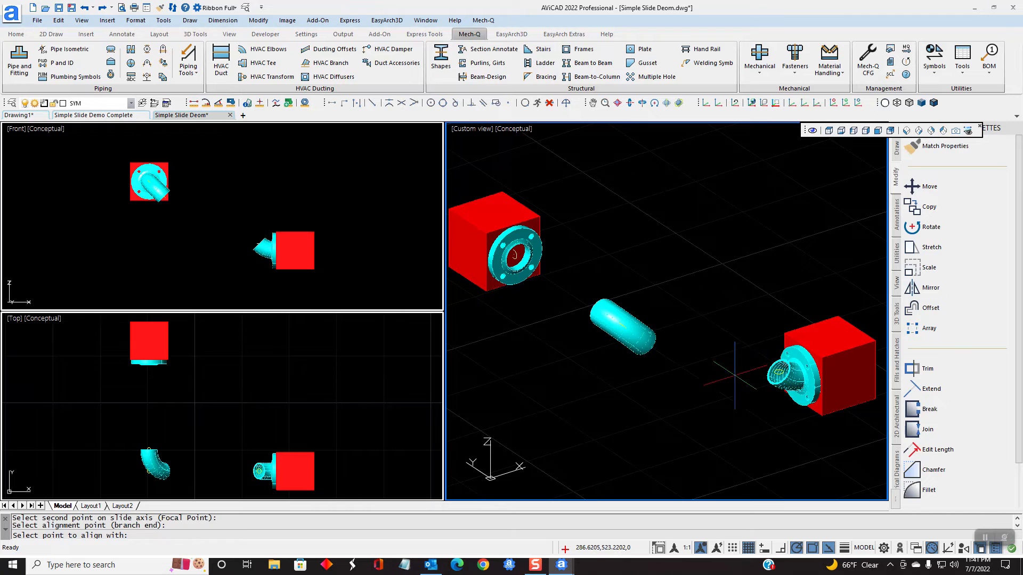
left_click(649, 342)
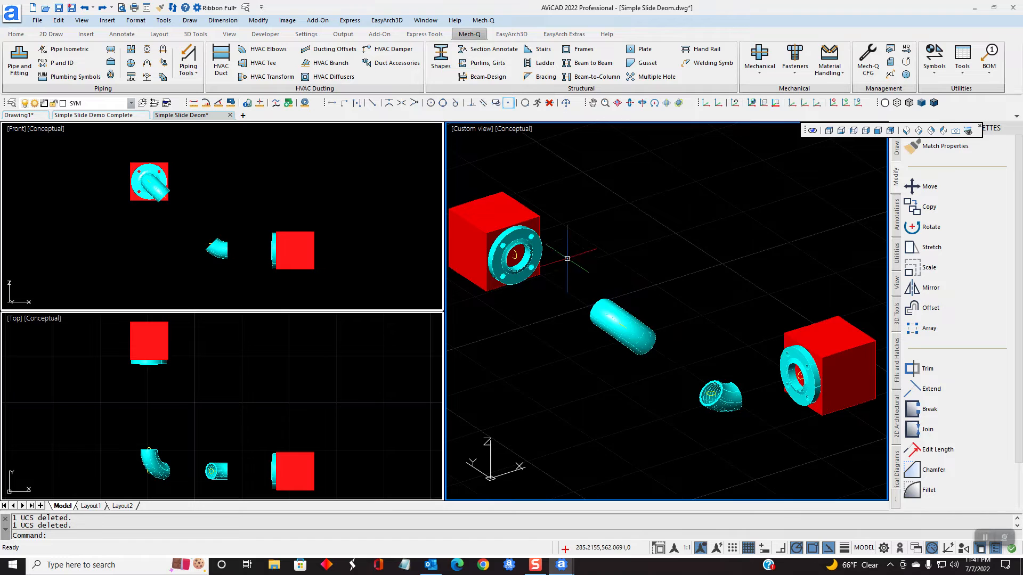
- Draw a size 3 pipe from the left flange's centre to the near end of the 90-degree elbow
left_click(18, 58)
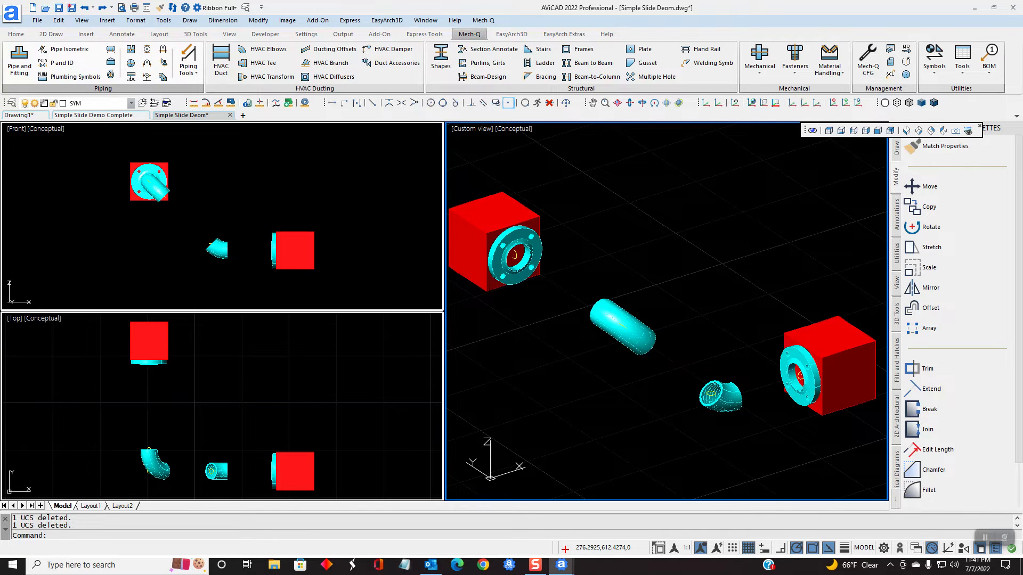
left_click(441, 230)
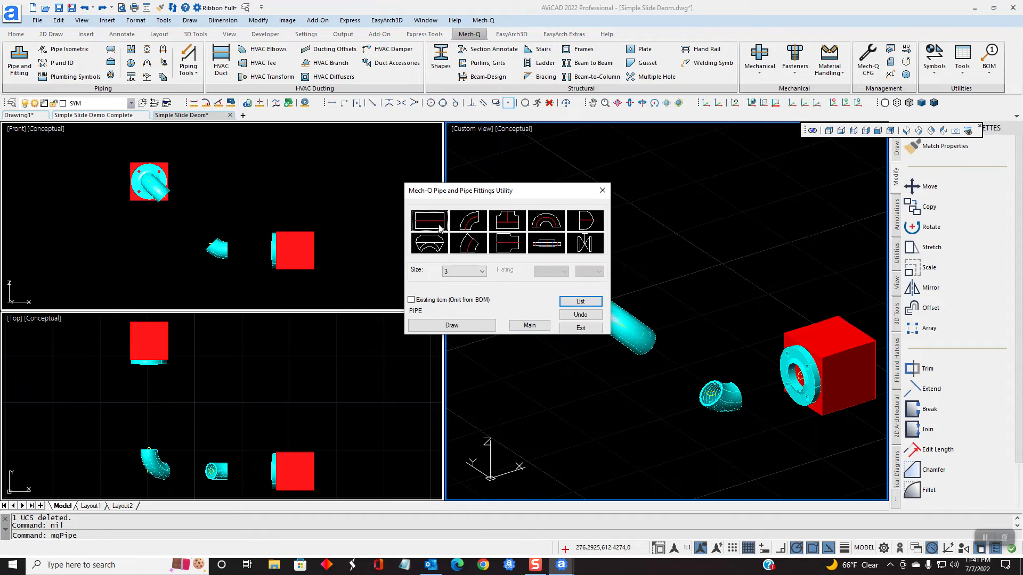
left_click(457, 324)
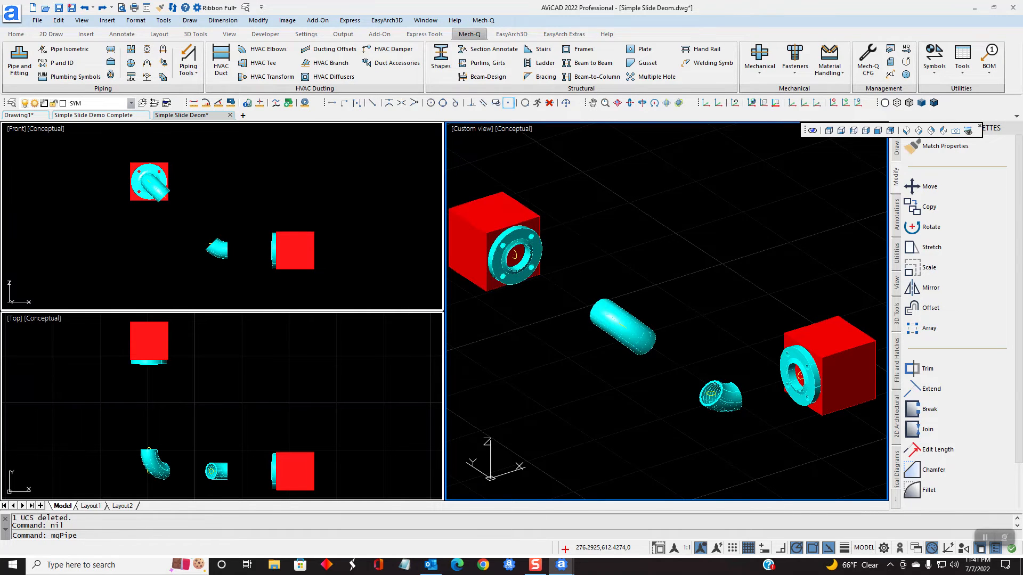
left_click(515, 255)
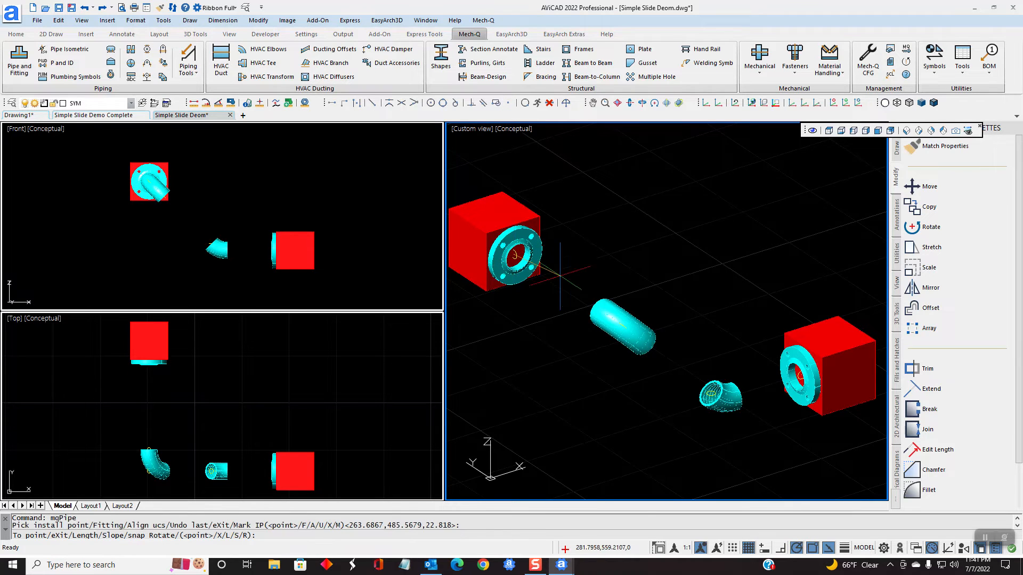
left_click(602, 308)
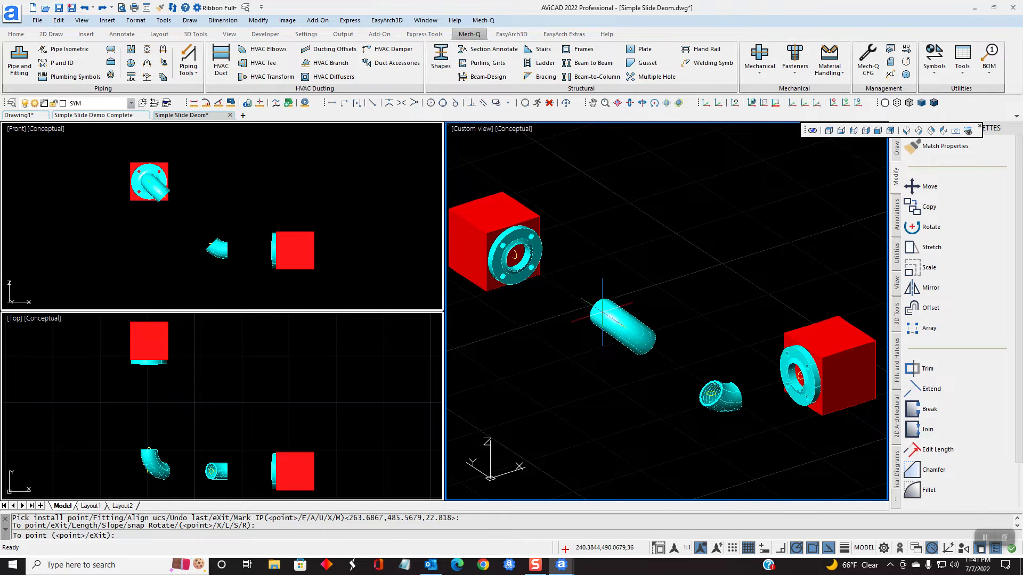
left_click(602, 311)
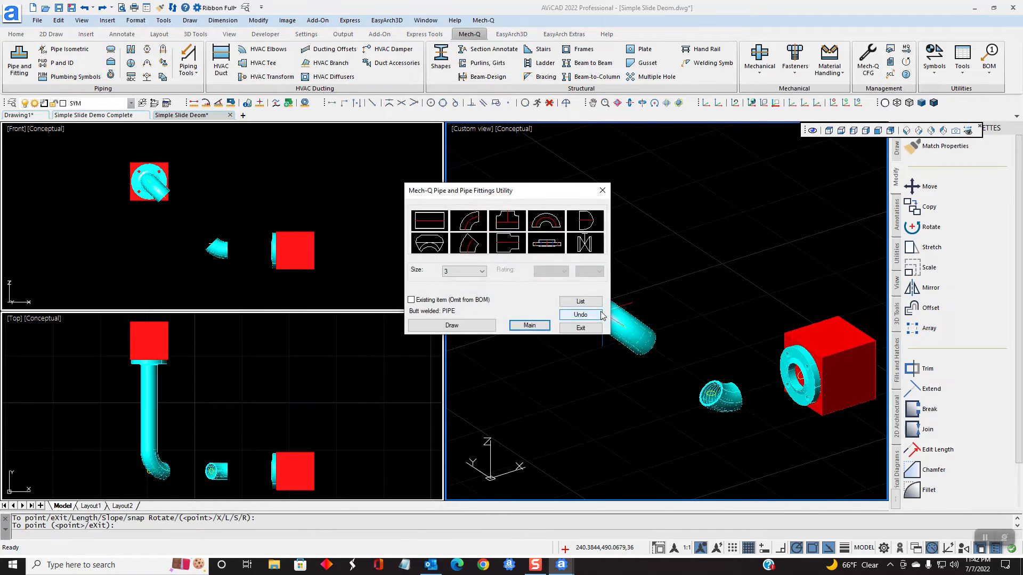
- Draw a size 3 diagonal pipe from the 90-degree elbow's open end to the 45-degree elbow's open end
left_click(464, 326)
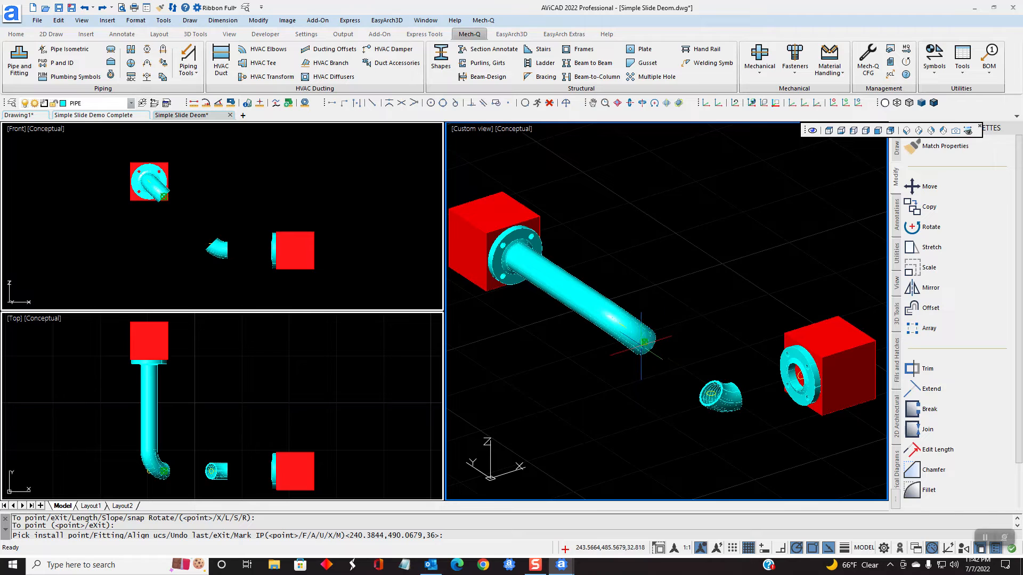
left_click(644, 346)
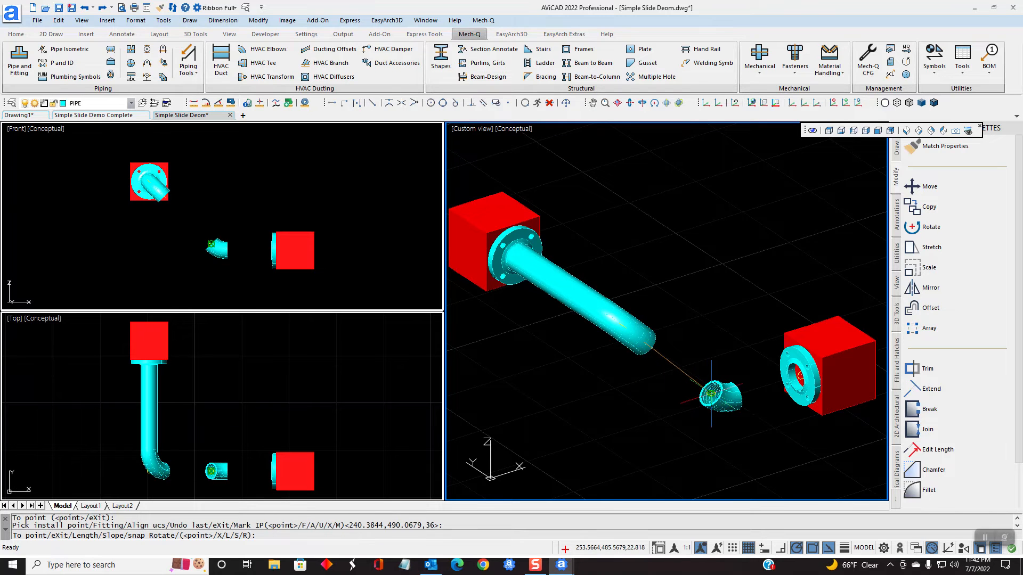
left_click(712, 394)
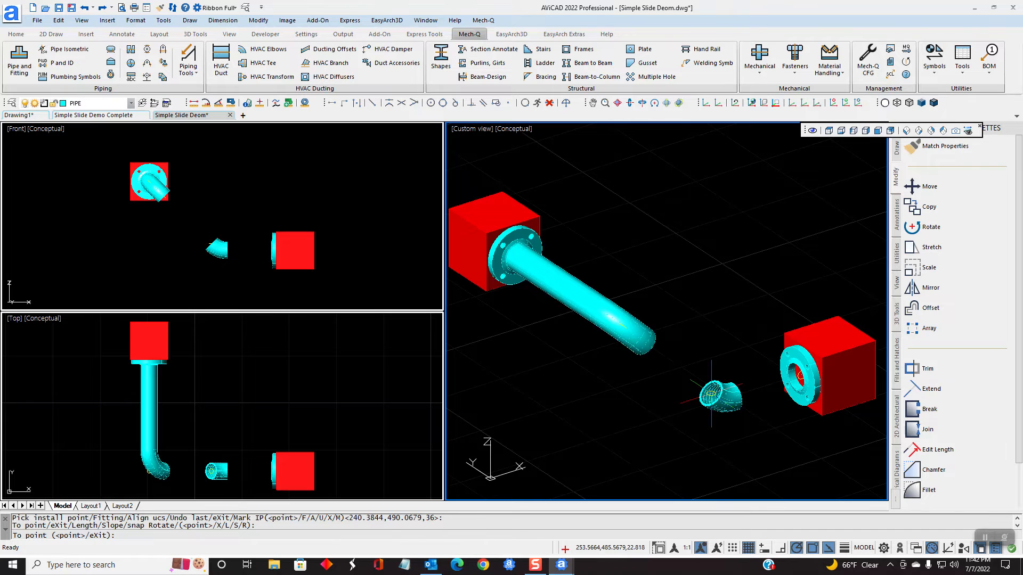
key("Return")
- Draw a size 3 pipe from the 45-degree elbow's free end to the right flange's centre, and close the pipe fittings utility
left_click(426, 222)
left_click(460, 326)
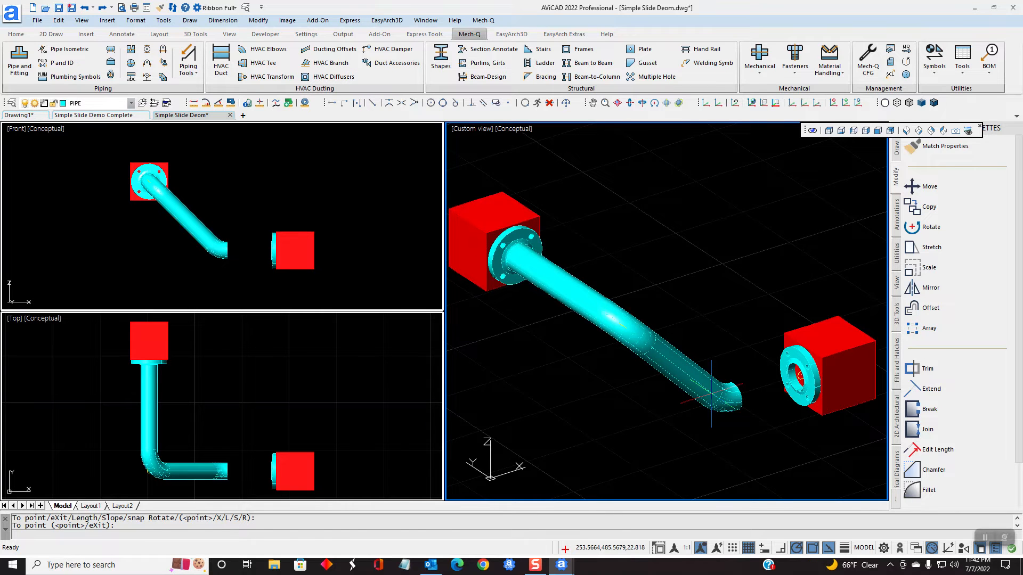
key("Return")
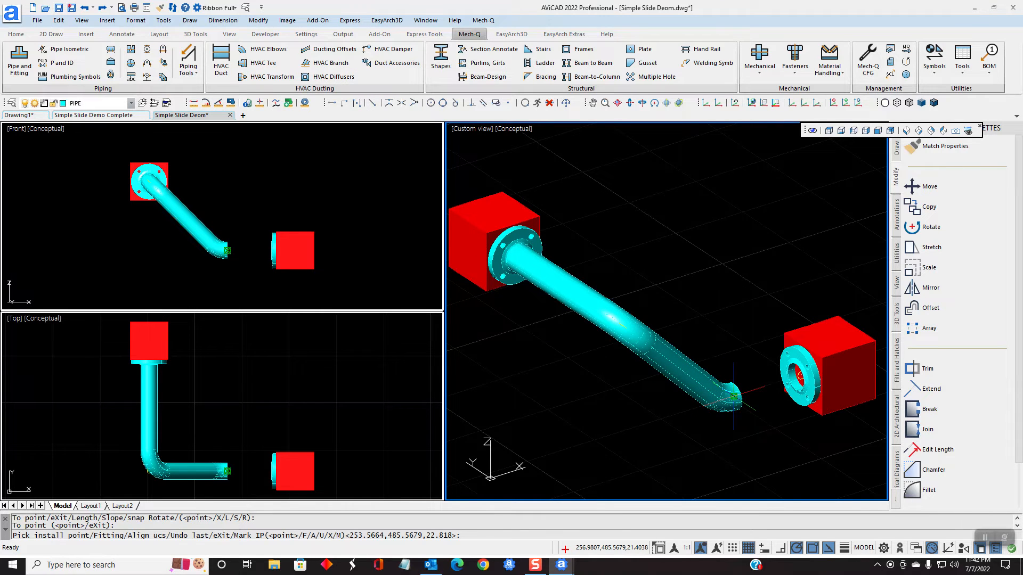
left_click(734, 396)
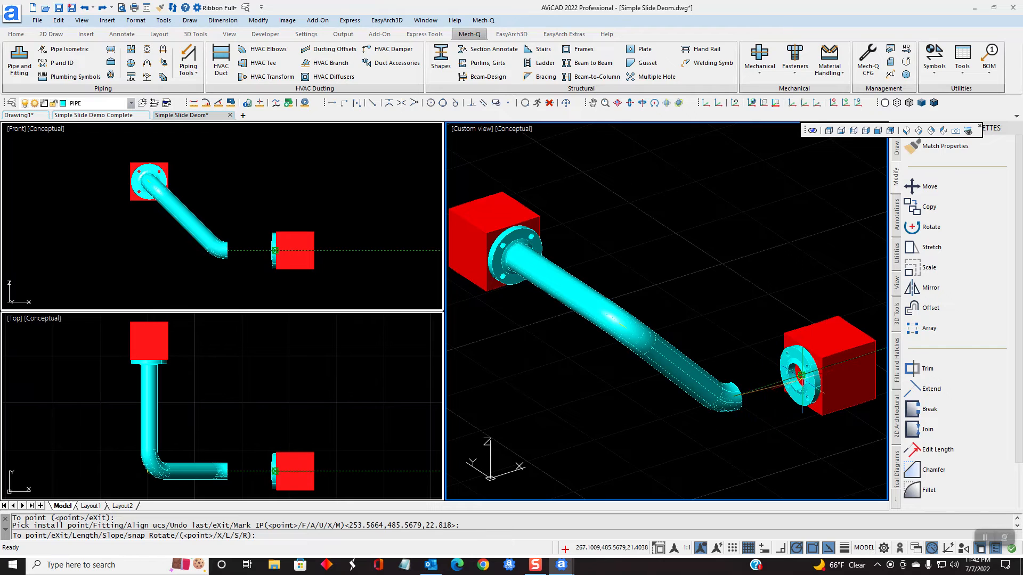
left_click(801, 375)
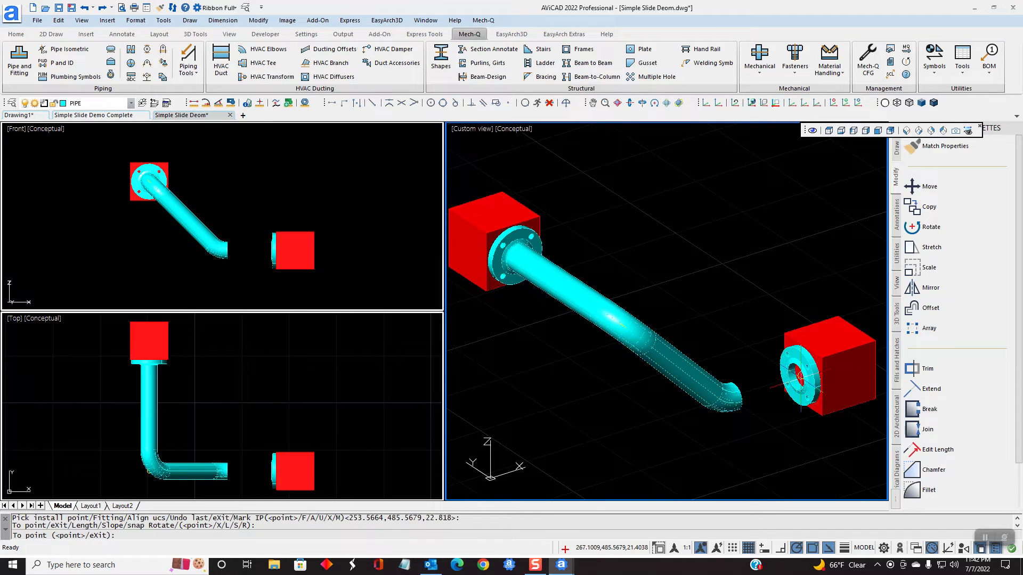
key("Return")
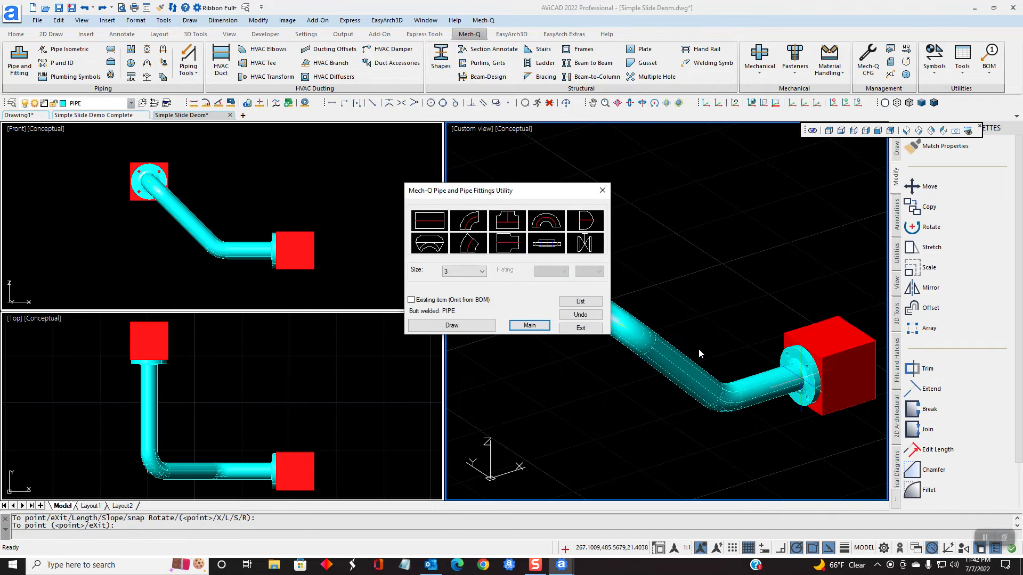
left_click(580, 328)
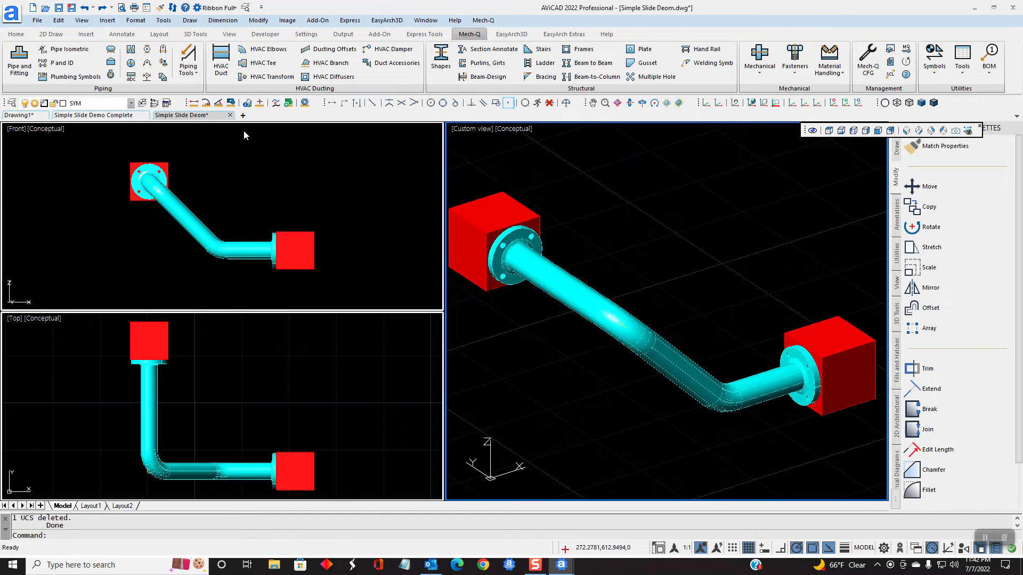
- Add a 3D isometric dimension from the left flange's centre to the 90-degree elbow's centreline intersection, using the axis points, and place it above the pipe
left_click(194, 75)
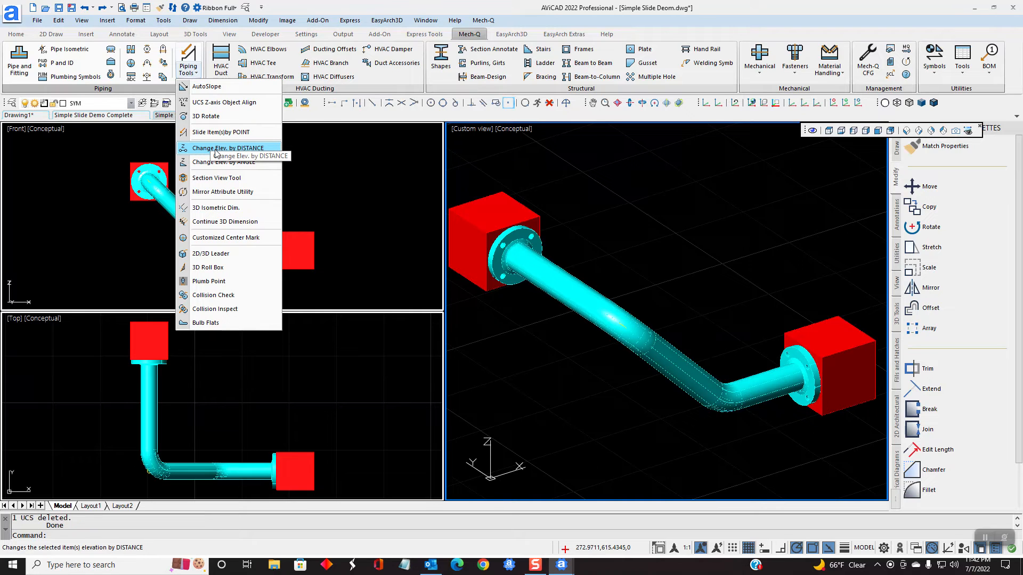
left_click(233, 207)
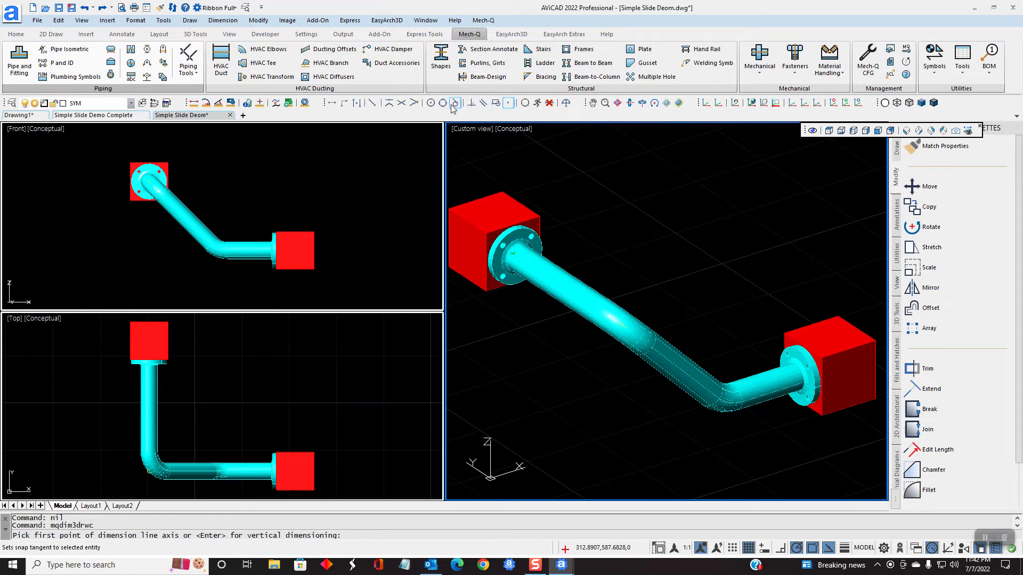
left_click(430, 103)
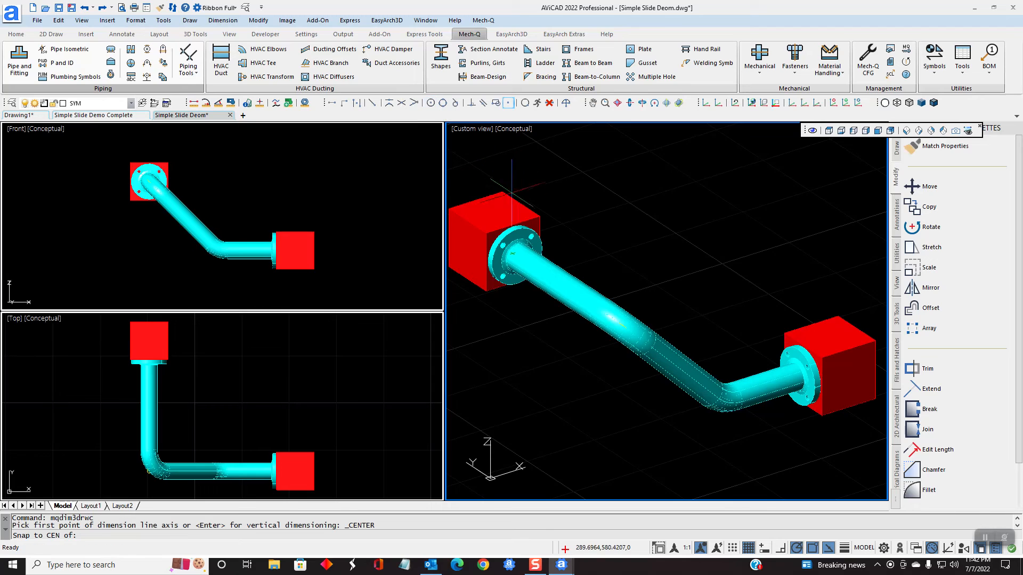
left_click(511, 249)
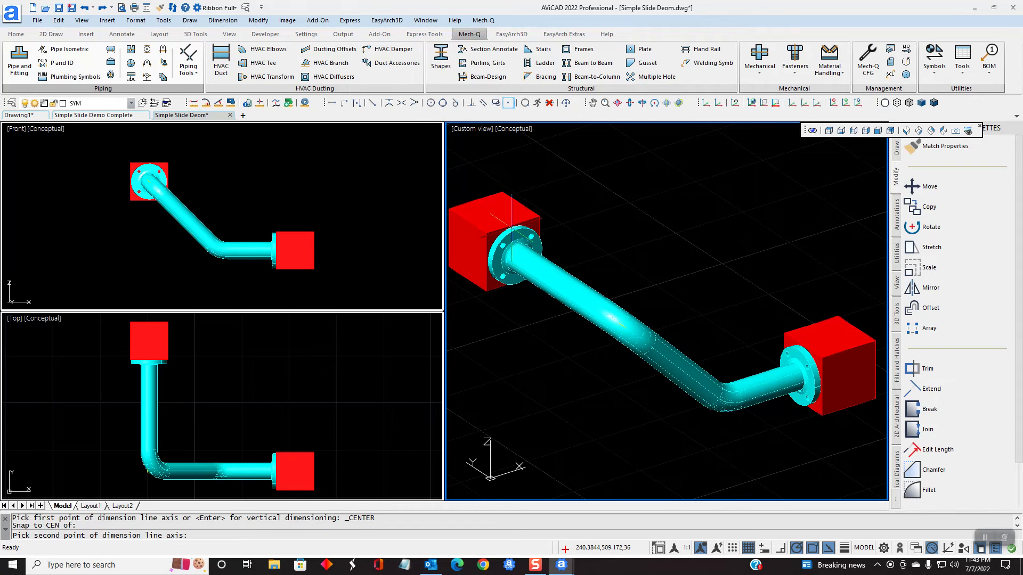
left_click(623, 326)
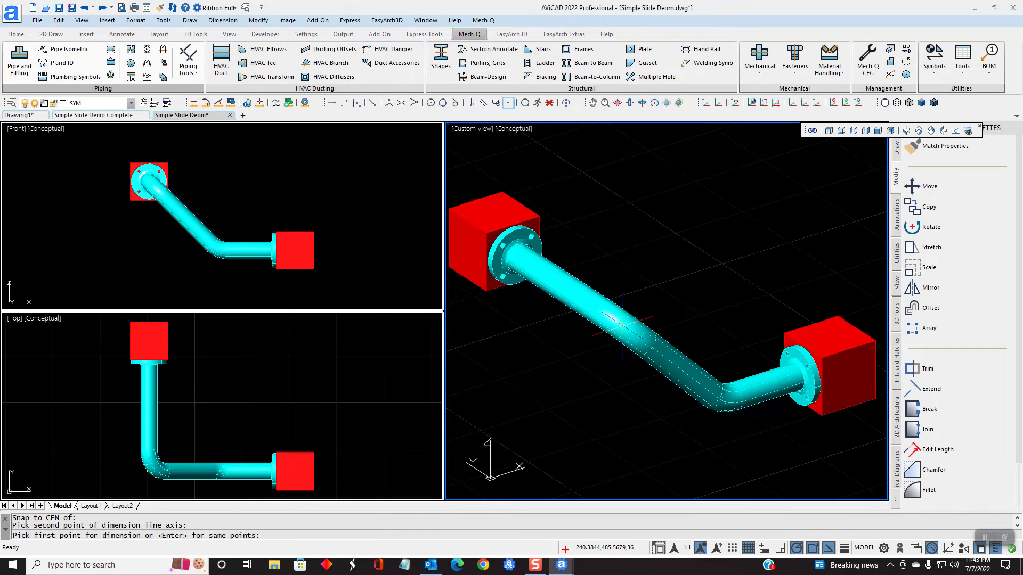
key("Return")
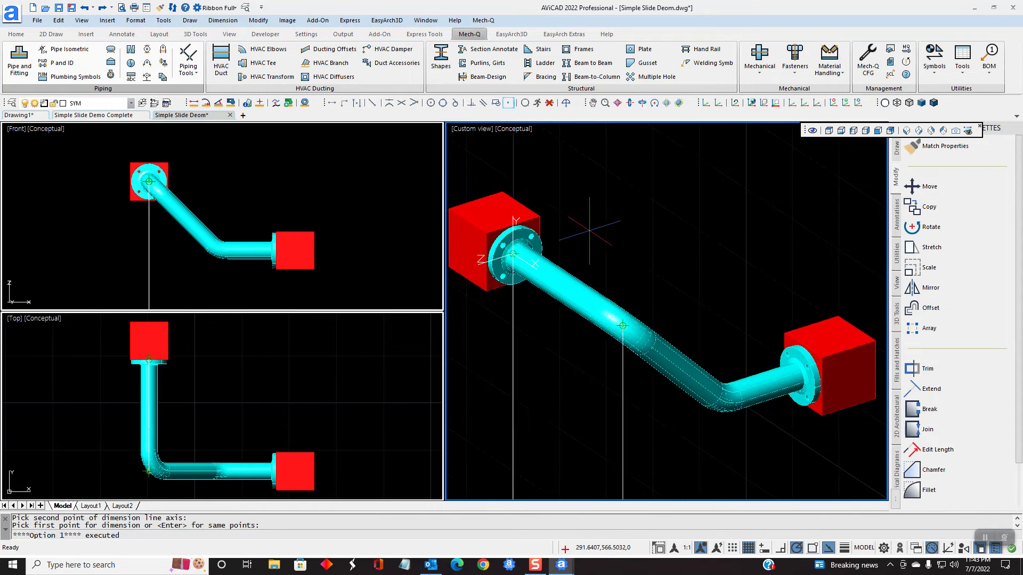
left_click(591, 212)
- Show the custom view in Wireframe and add an X-axis 3D isometric dimension between the two elbows' intersection points, meeting the first dimension line's endpoint
left_click(513, 128)
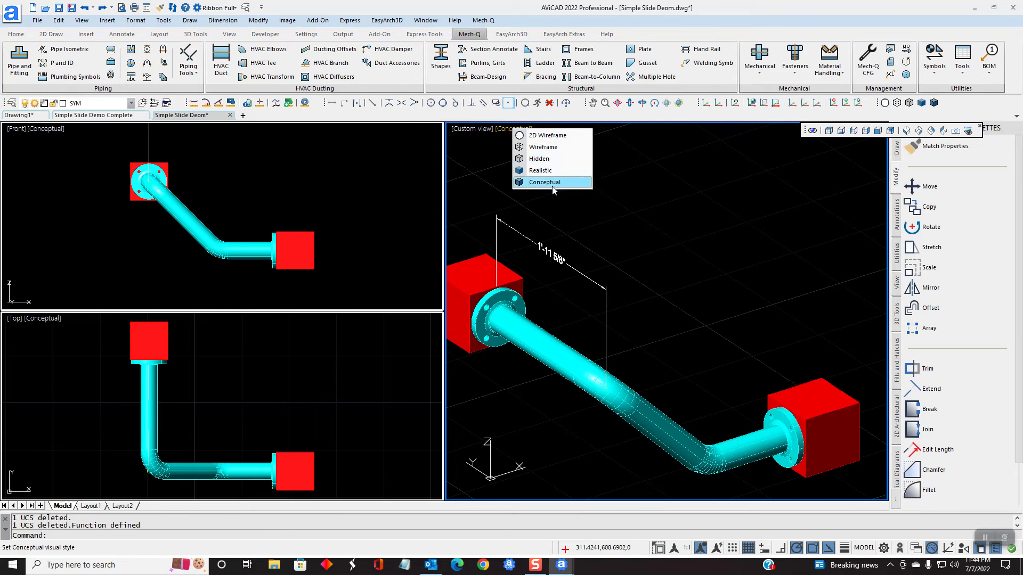
left_click(536, 152)
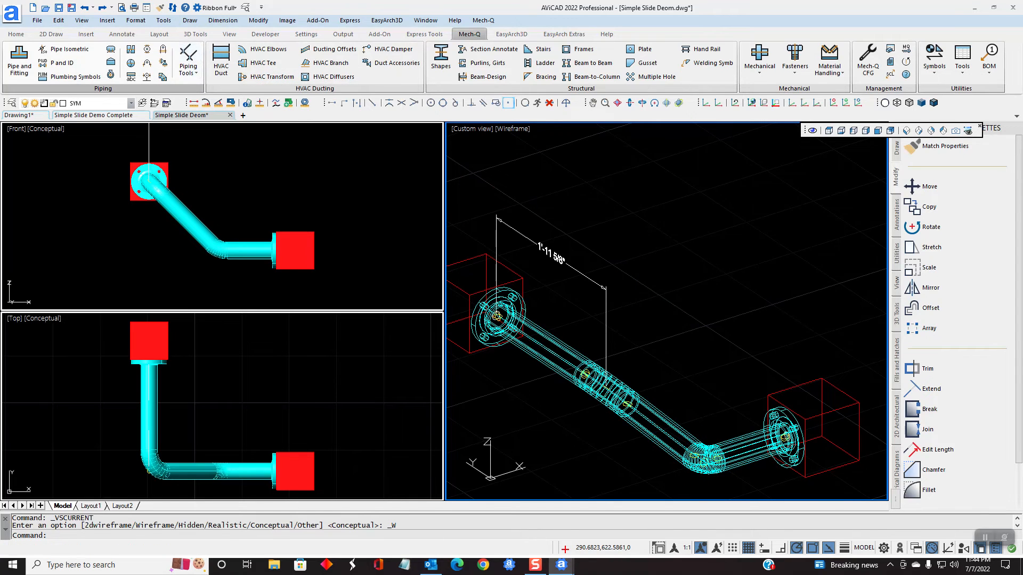
left_click(190, 59)
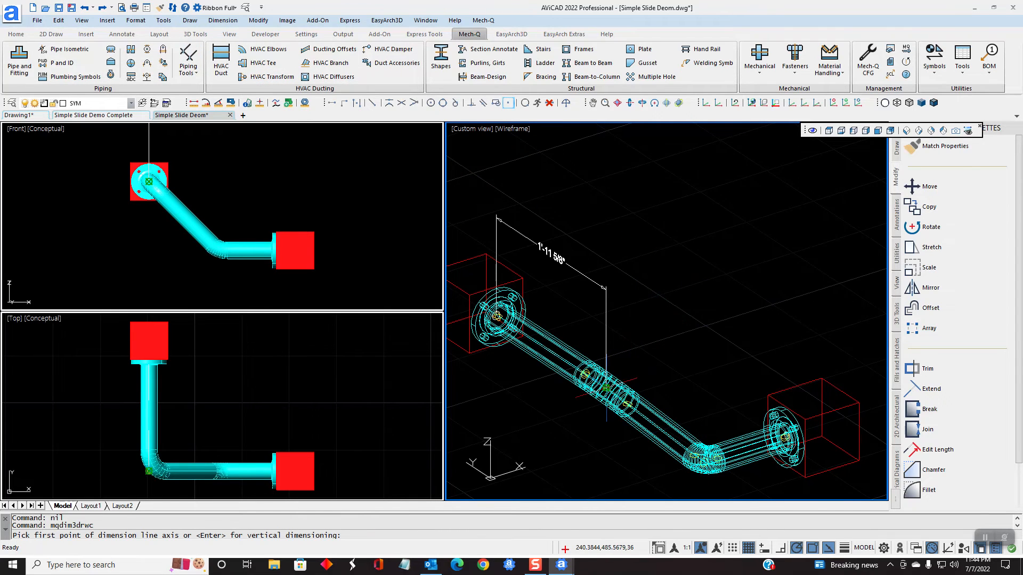
left_click(606, 387)
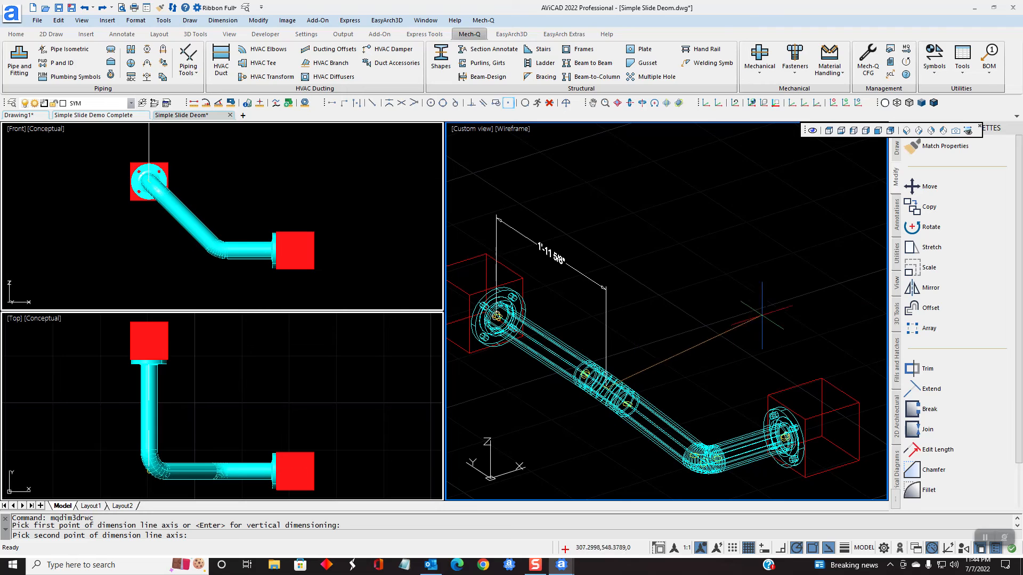
left_click(788, 331)
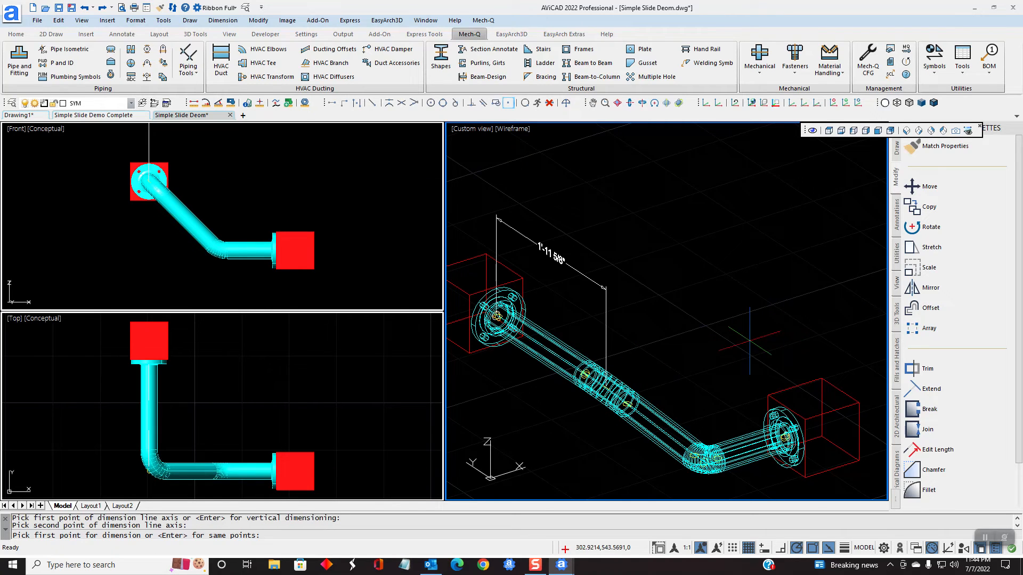
left_click(618, 409)
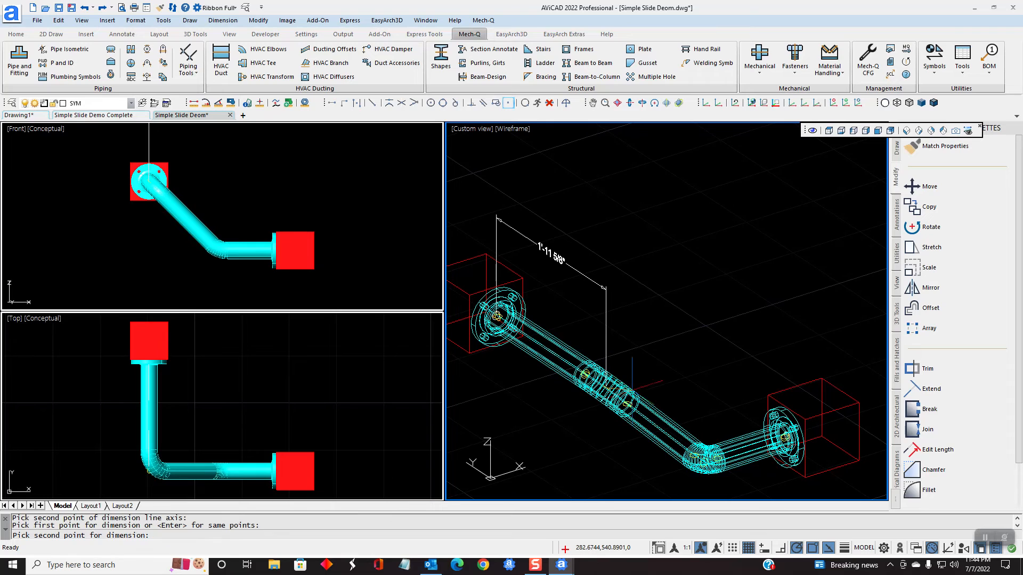
left_click(705, 458)
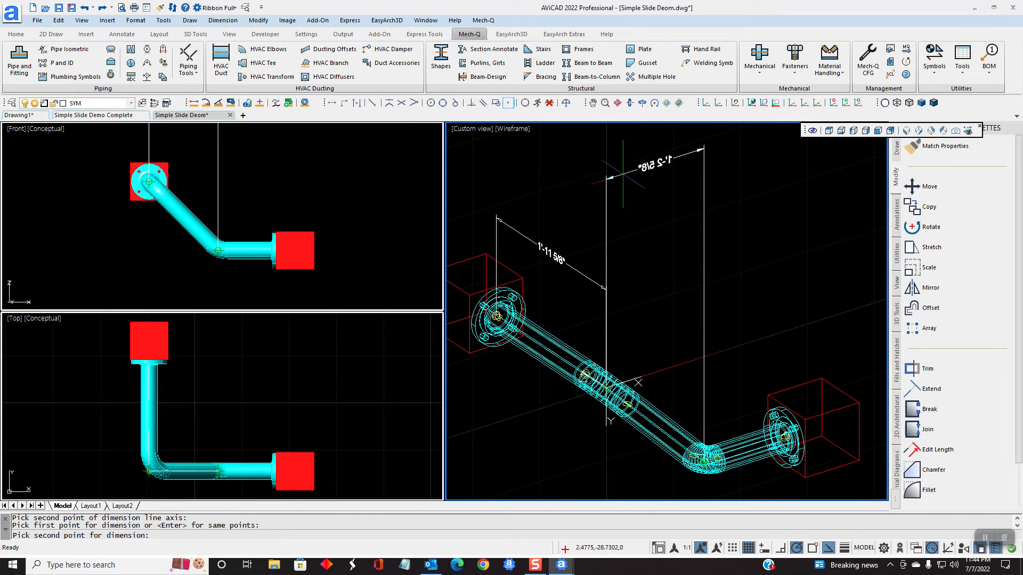
left_click(372, 102)
left_click(606, 290)
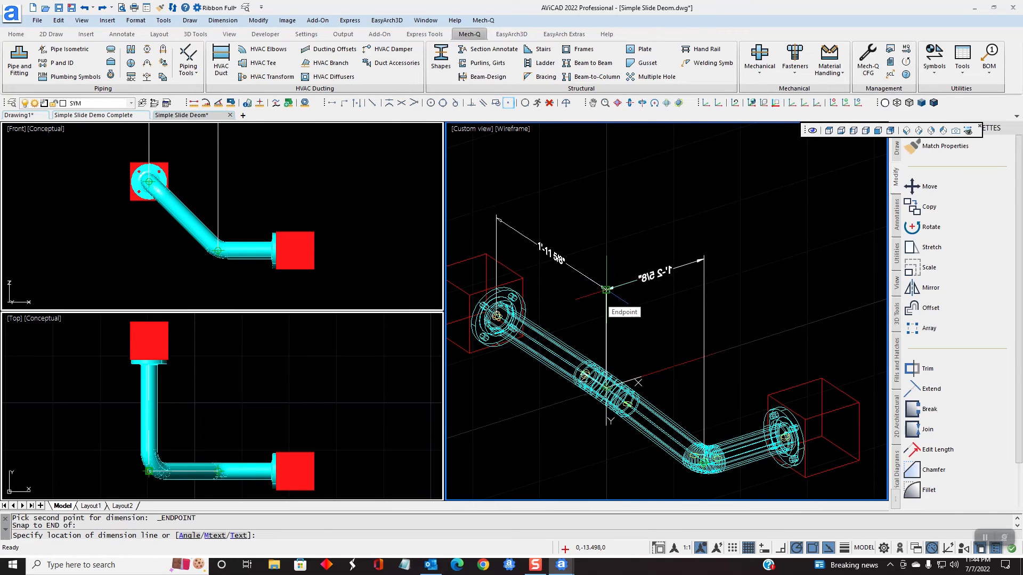
- Place the dimension between the two elbows at the first dimension line's endpoint and flip it so its text reads correctly
left_click(606, 289)
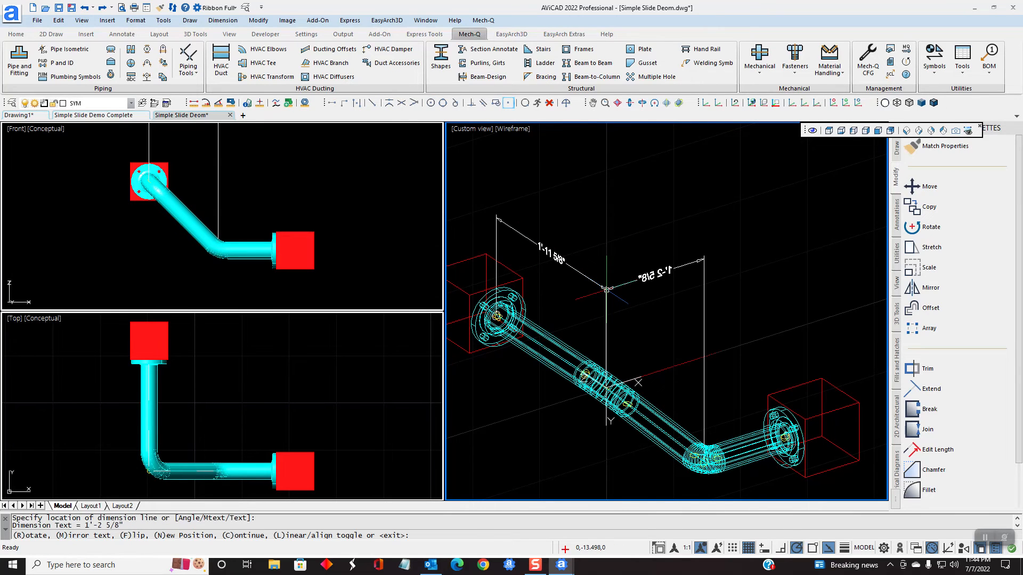
type("f")
key("Return")
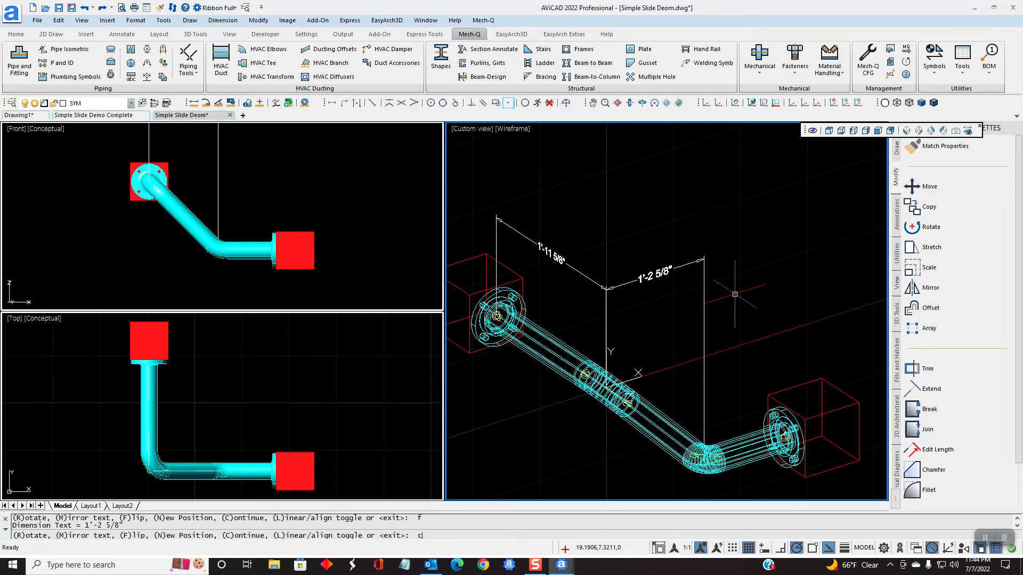
- Continue the dimension chain from the 45-degree elbow to the right flange's centre node and end the dimensioning command
key("Return")
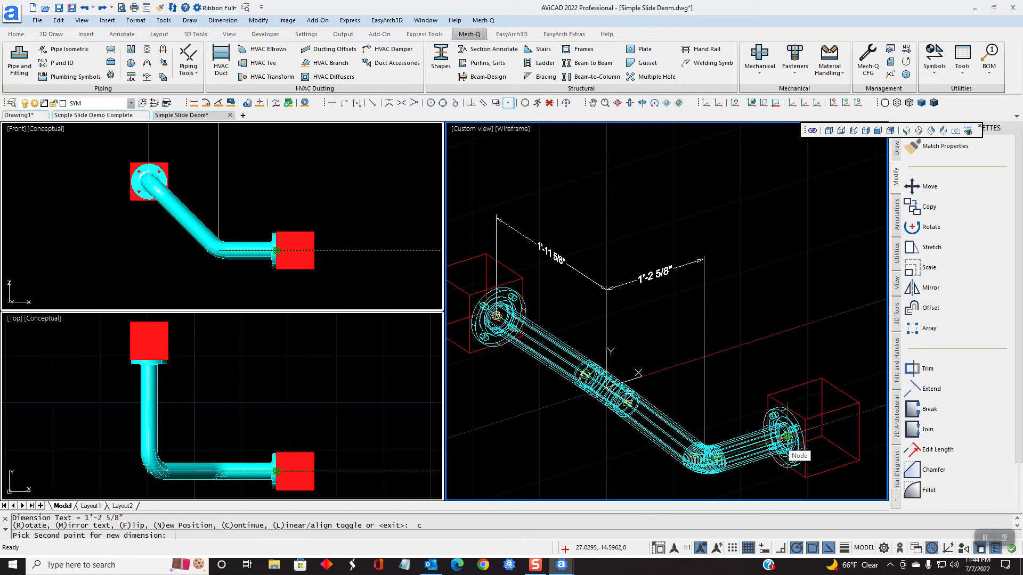
left_click(786, 437)
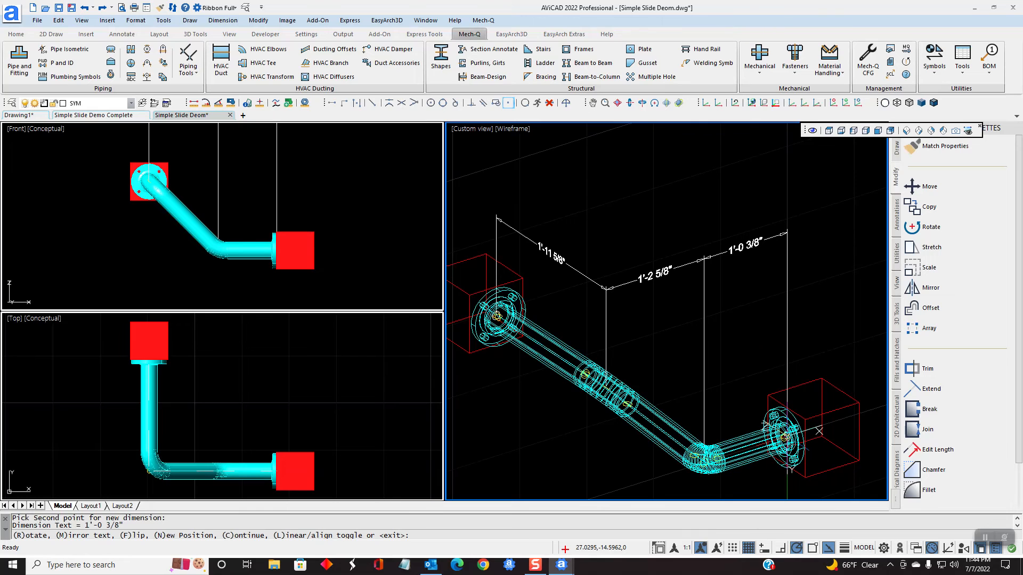
key("Escape")
- Add a 3D isometric dimension along the diagonal pipe between the two elbows' intersection points, reusing the axis points, and place it below the pipe
scroll(663, 417, "down", 3)
scroll(663, 417, "up", 3)
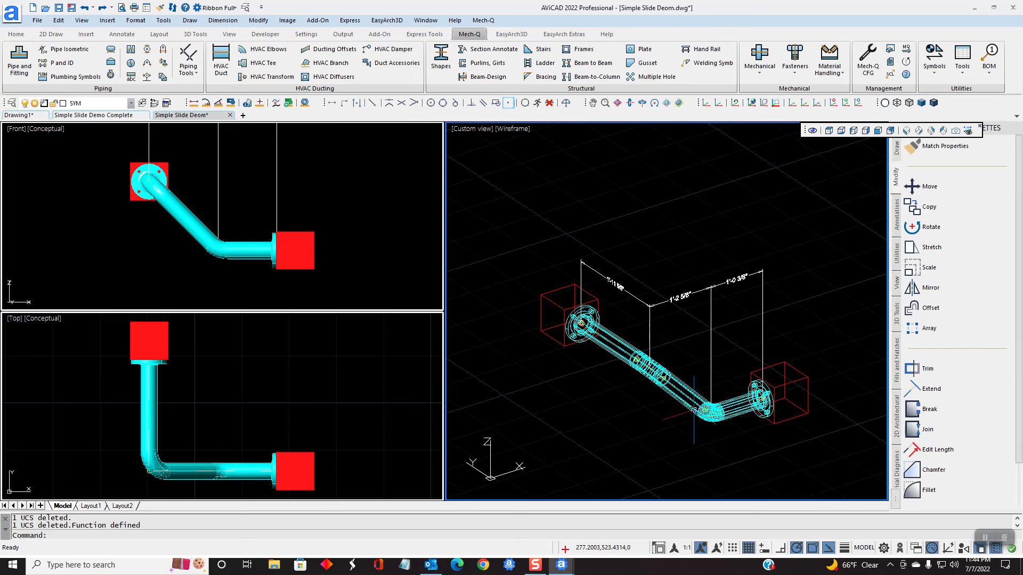
scroll(663, 406, "up", 3)
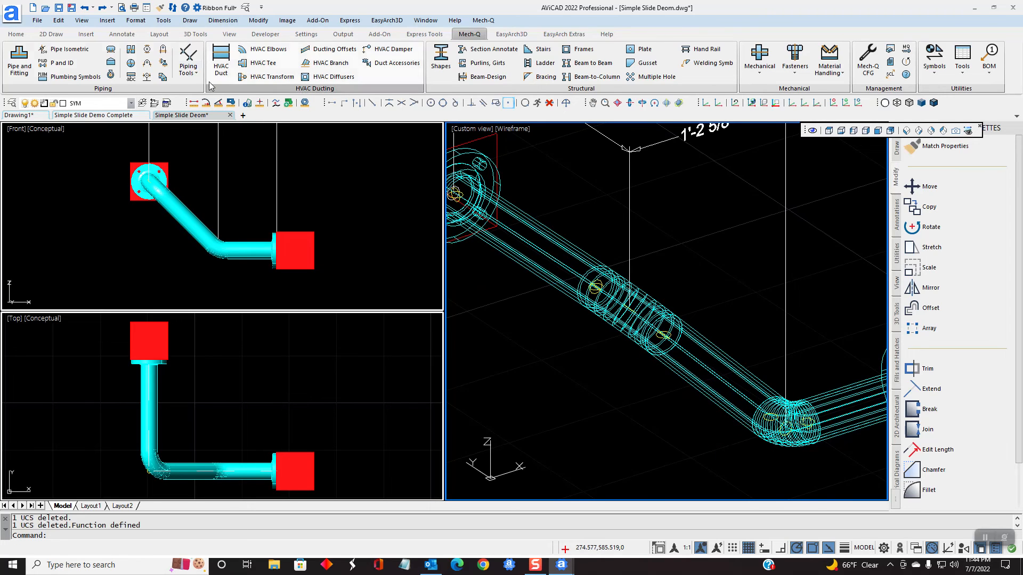
left_click(193, 62)
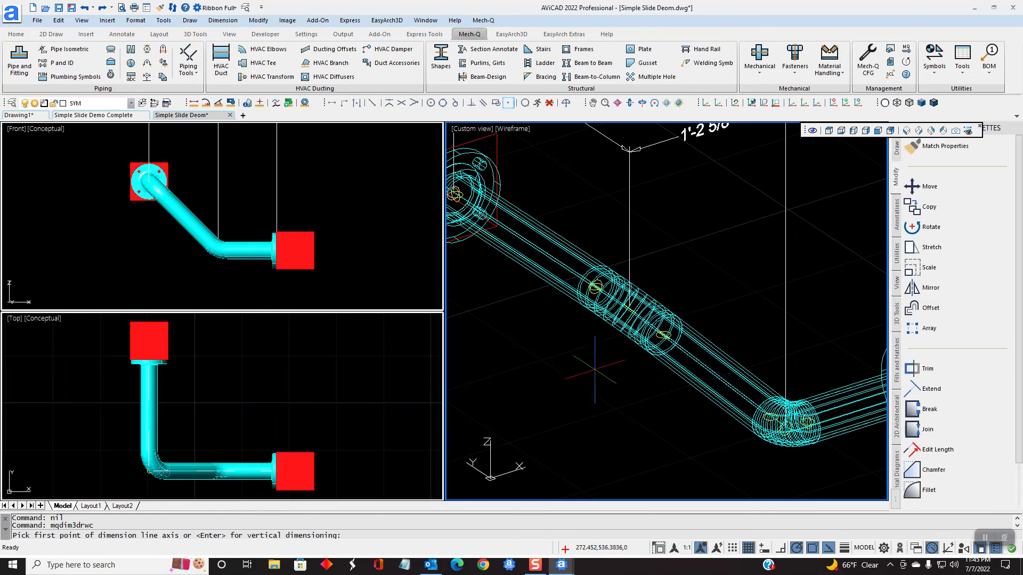
left_click(625, 328)
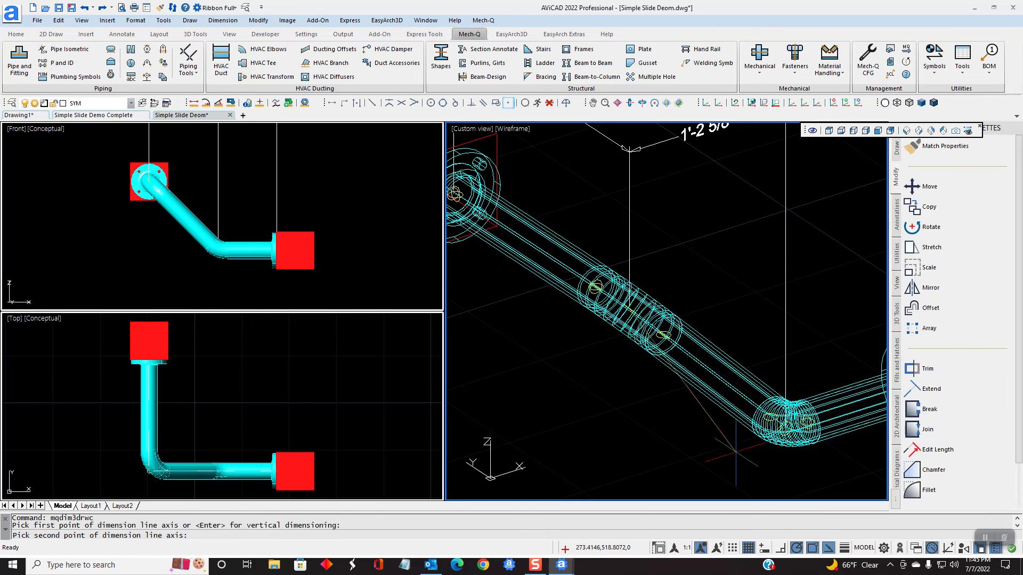
left_click(784, 440)
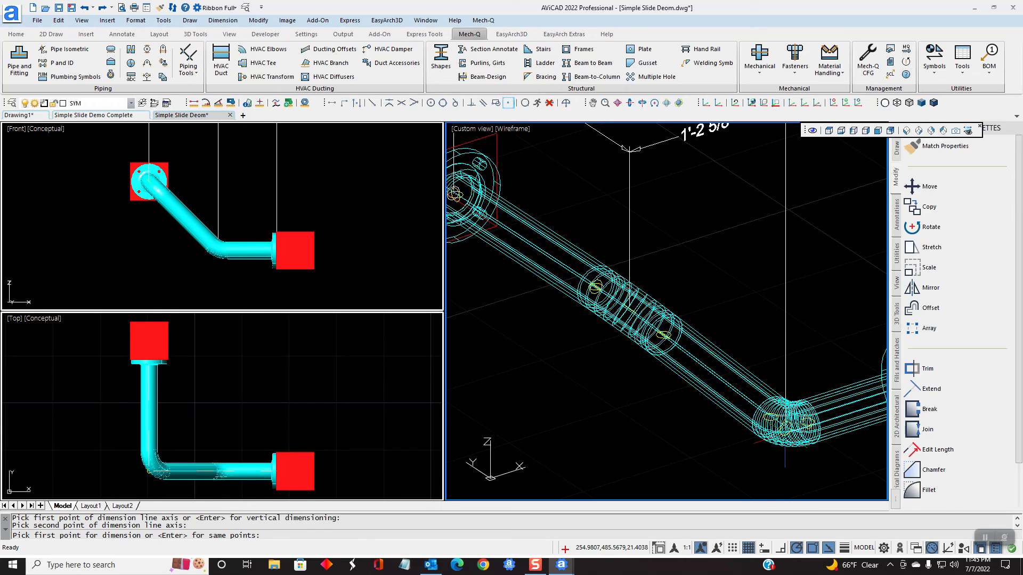
key("Return")
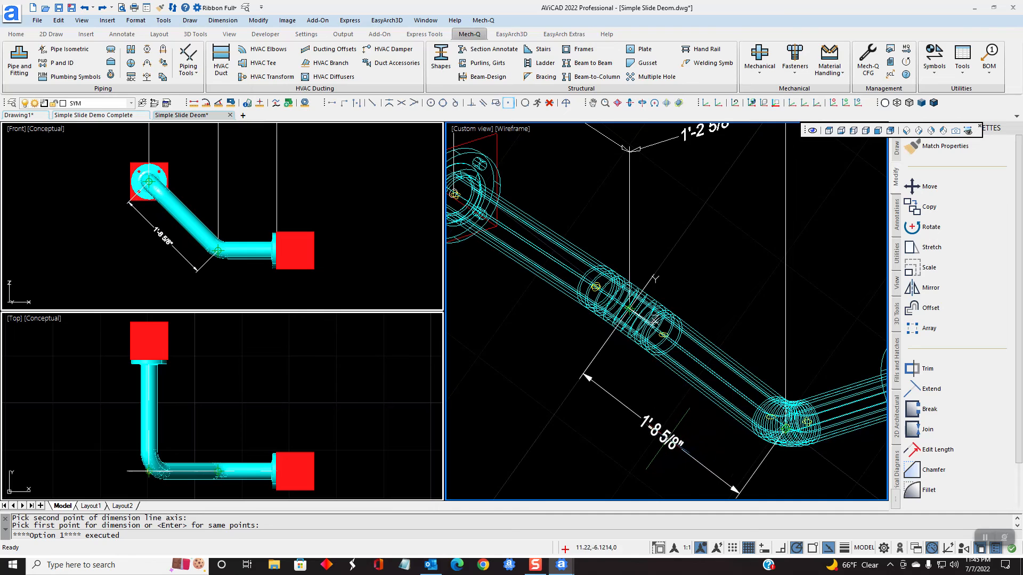
scroll(666, 437, "down", 2)
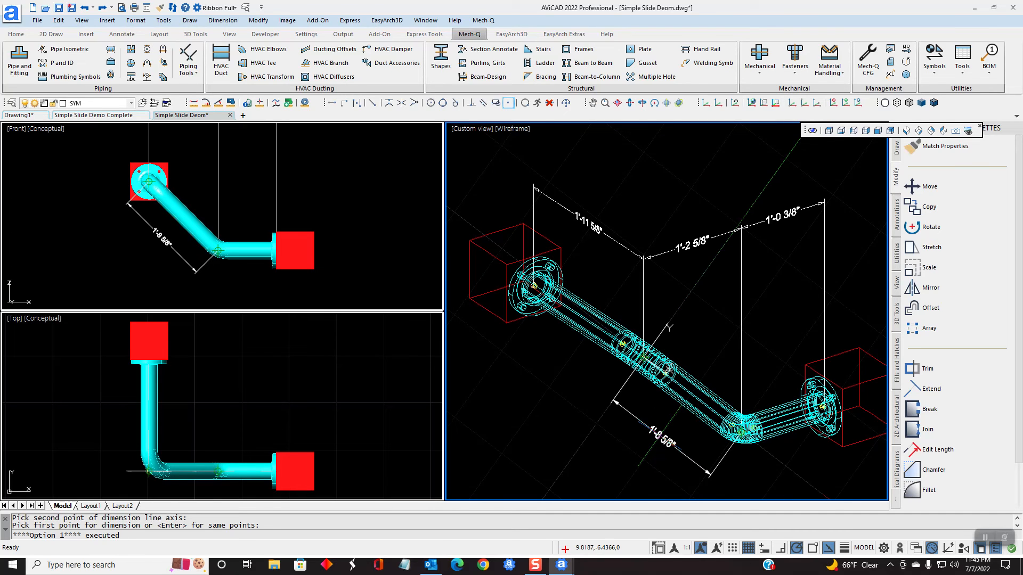
left_click(659, 436)
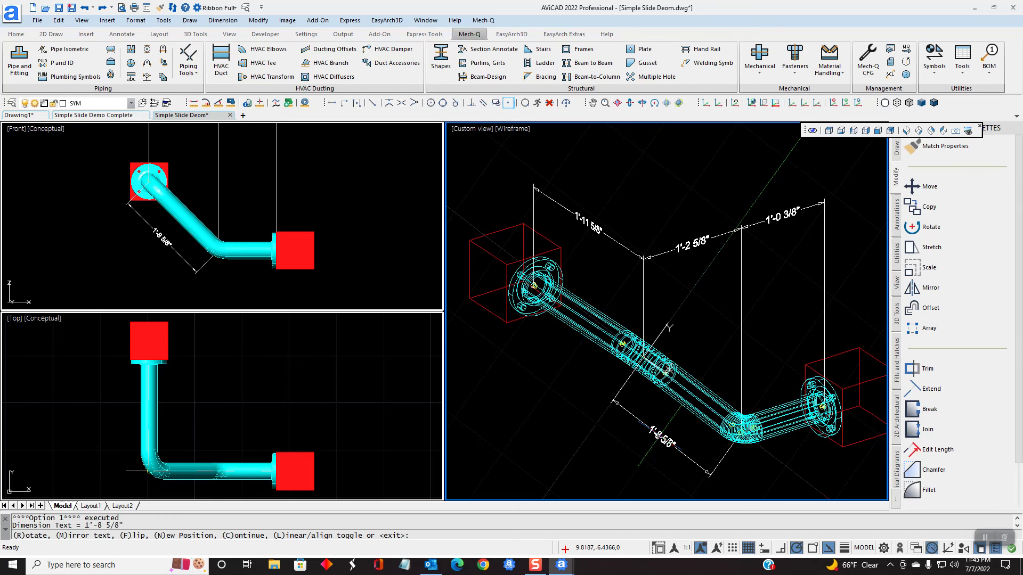
key("Return")
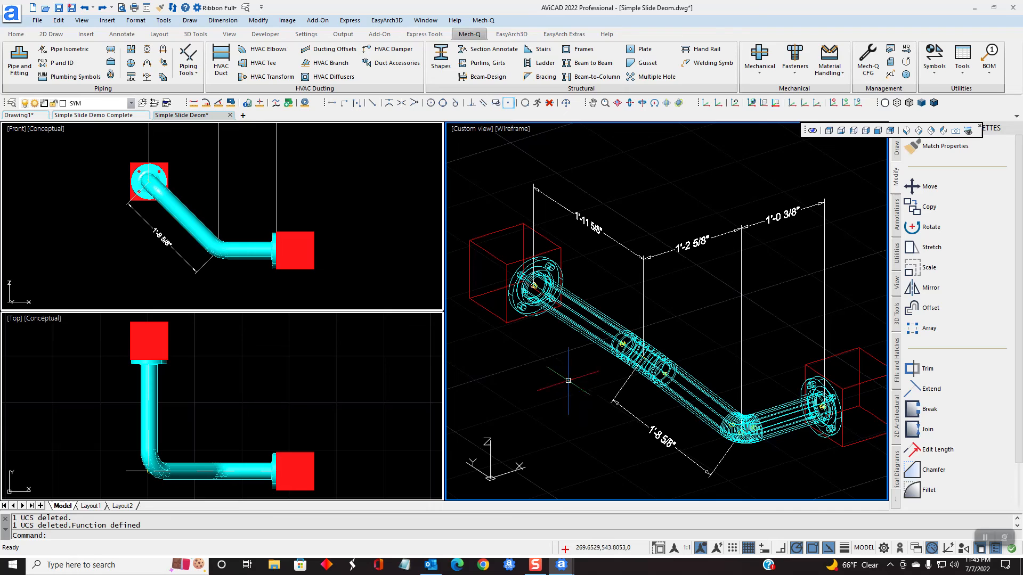
- Show the custom view in the Conceptual visual style and set ISOLINES to 0
left_click(511, 129)
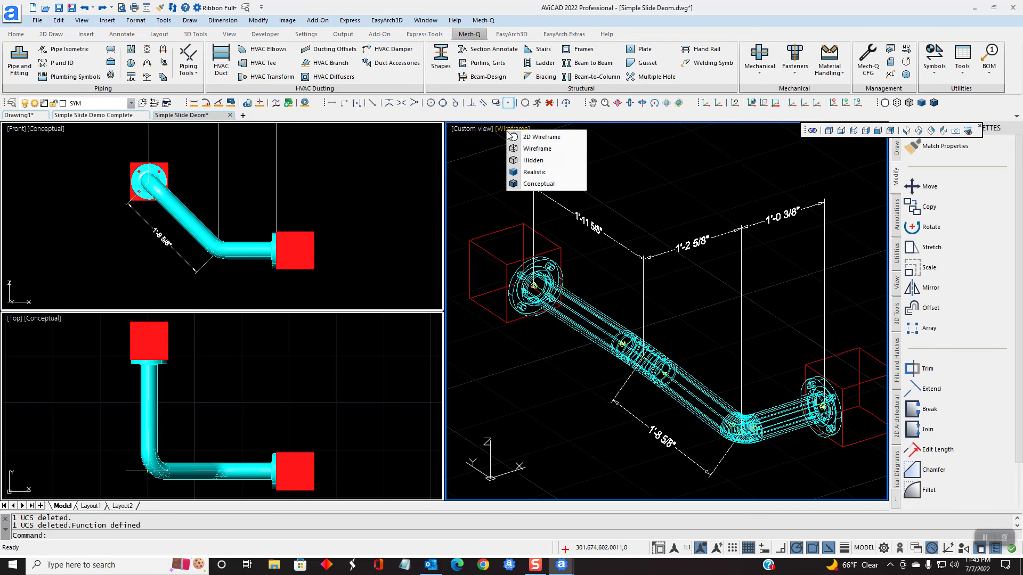
left_click(527, 184)
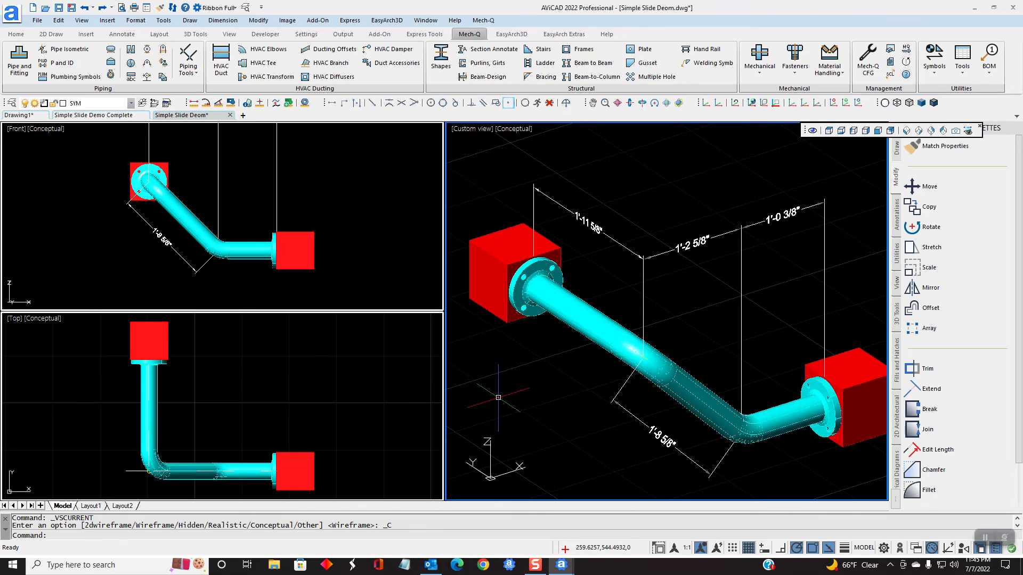
type("isolines")
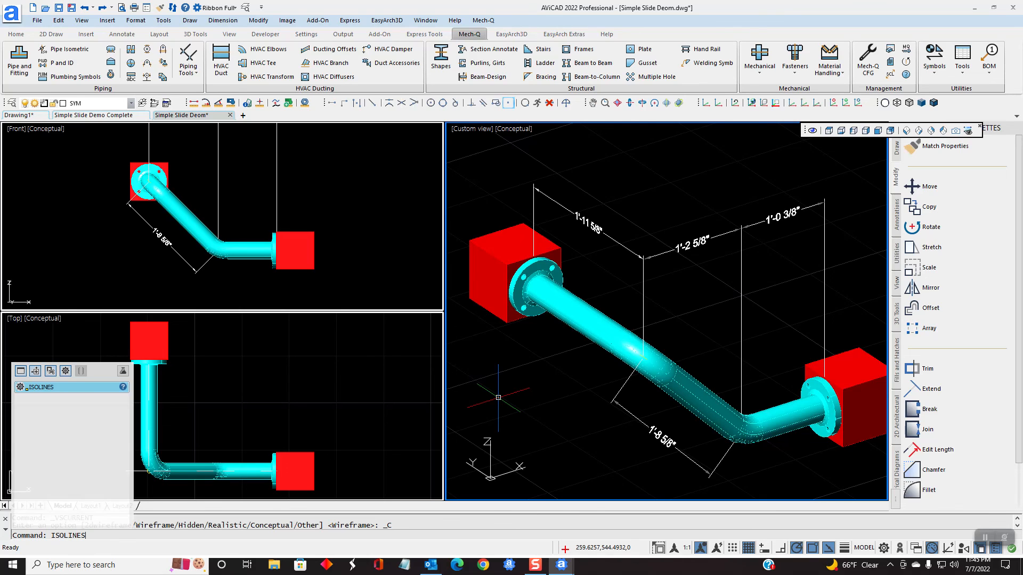
key("Return")
type("0")
key("Return")
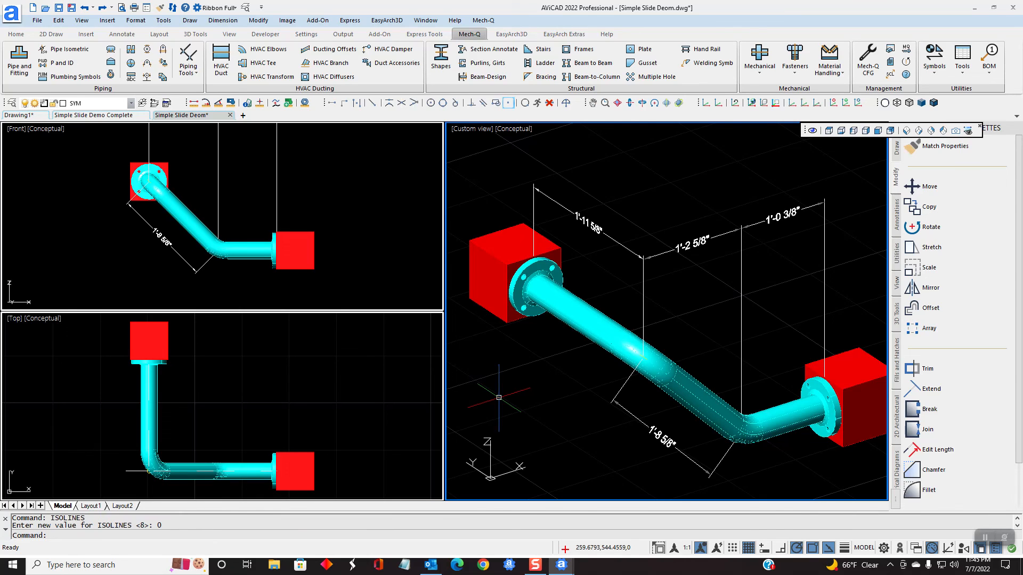
- Switch to Layout1 and open a print preview of the dimensioned pipe run using the existing print settings
left_click(91, 506)
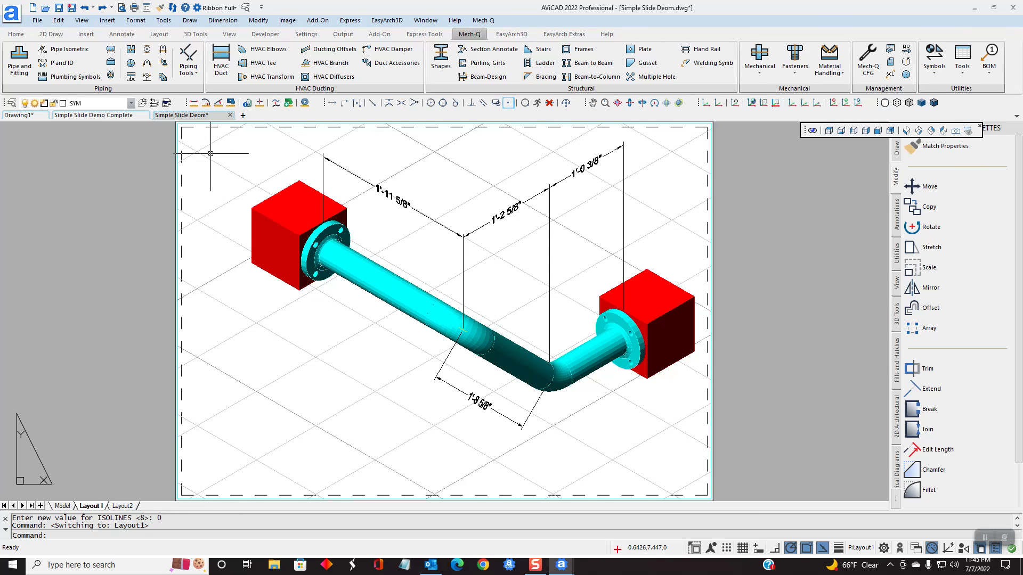
left_click(134, 7)
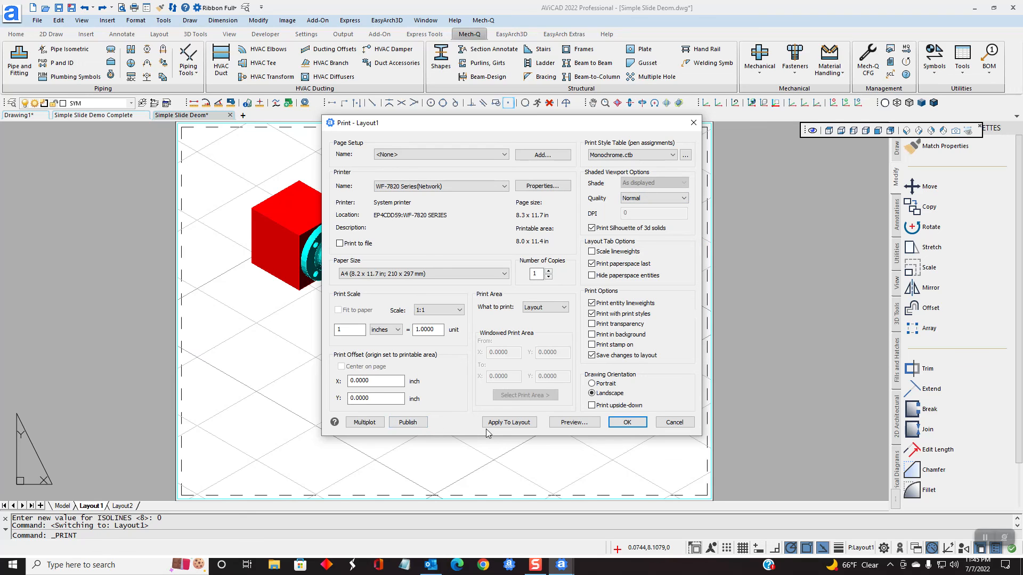
left_click(559, 423)
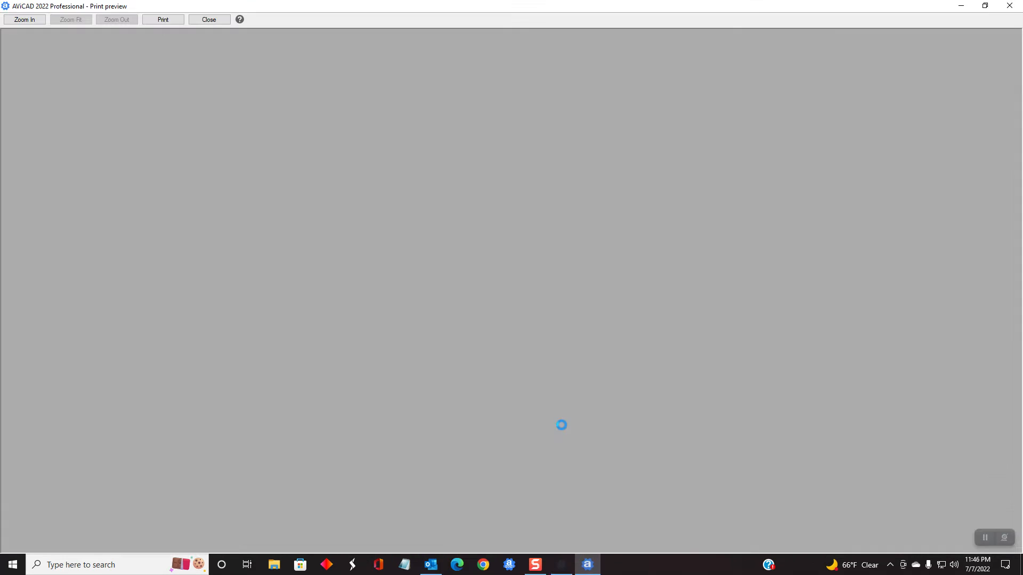